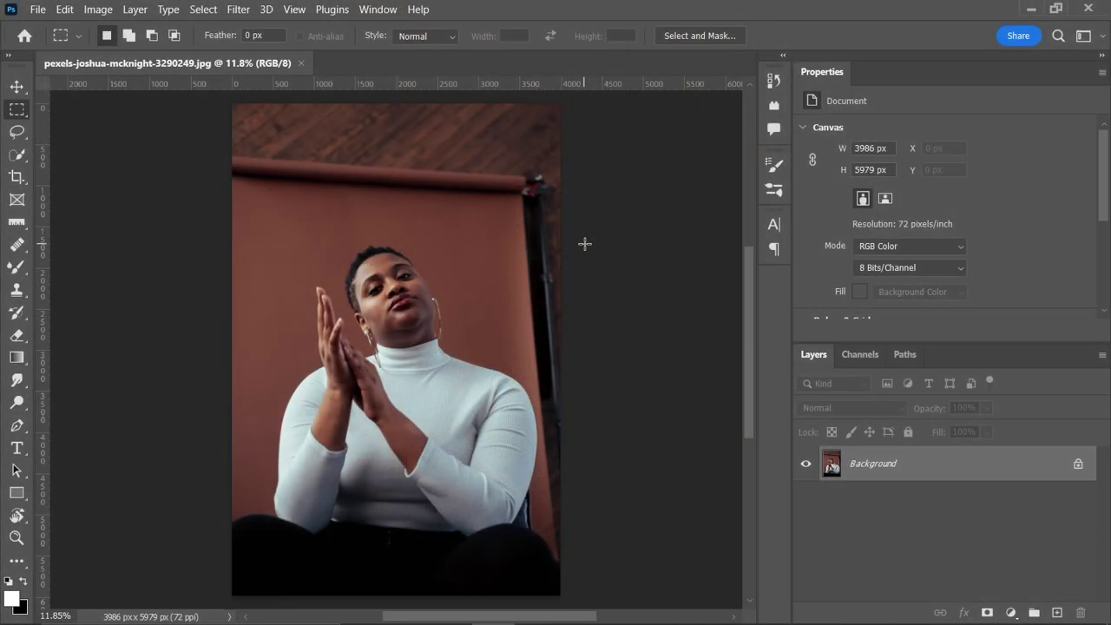
# Select a thin full-width strip of the backdrop just above the woman's head with the Rectangular Marquee
pyautogui.moveTo(574, 192); pyautogui.dragTo(213, 238)
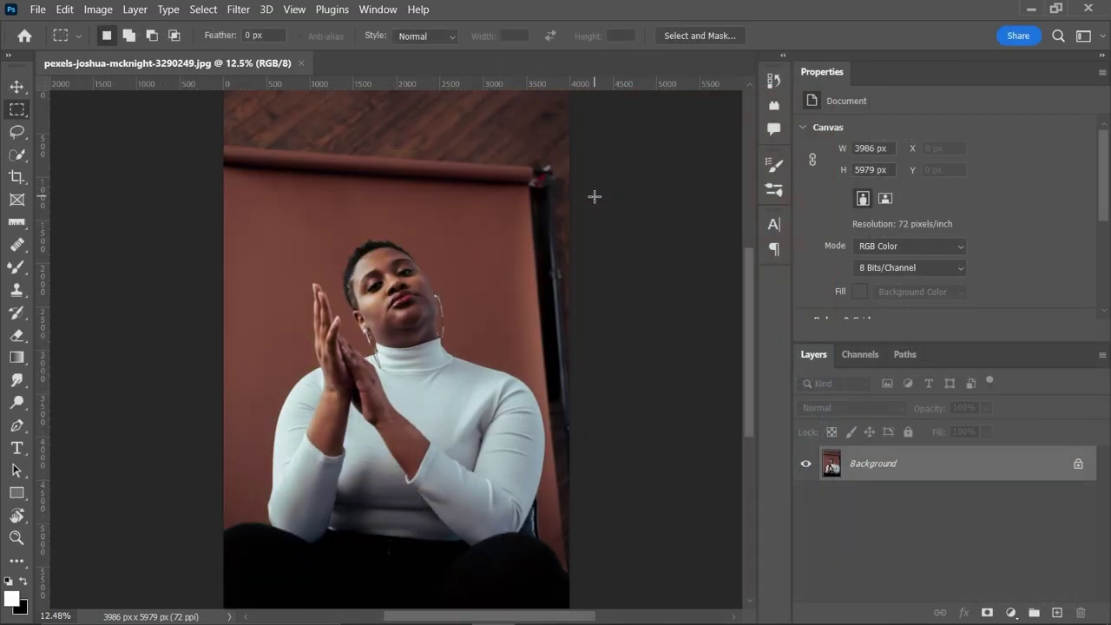
pyautogui.rightClick(17, 112)
pyautogui.click(79, 115)
pyautogui.moveTo(570, 190); pyautogui.dragTo(212, 237)
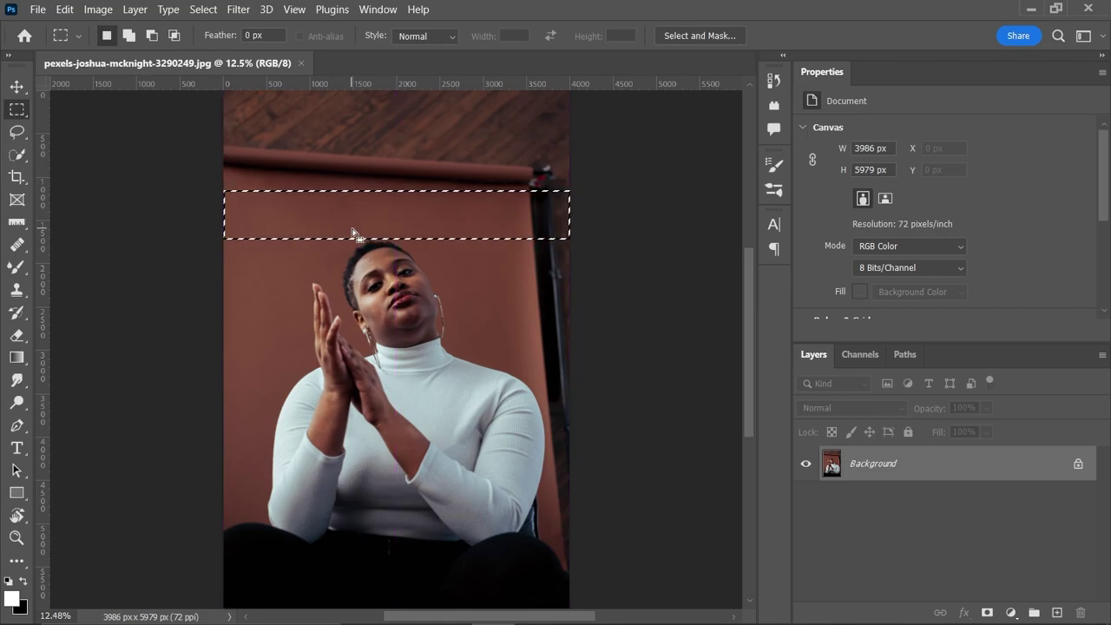
# Stretch the selected backdrop strip upward to about 321% height so it covers the roll and wooden ceiling, then deselect
pyautogui.hotkey('ctrl', 't')
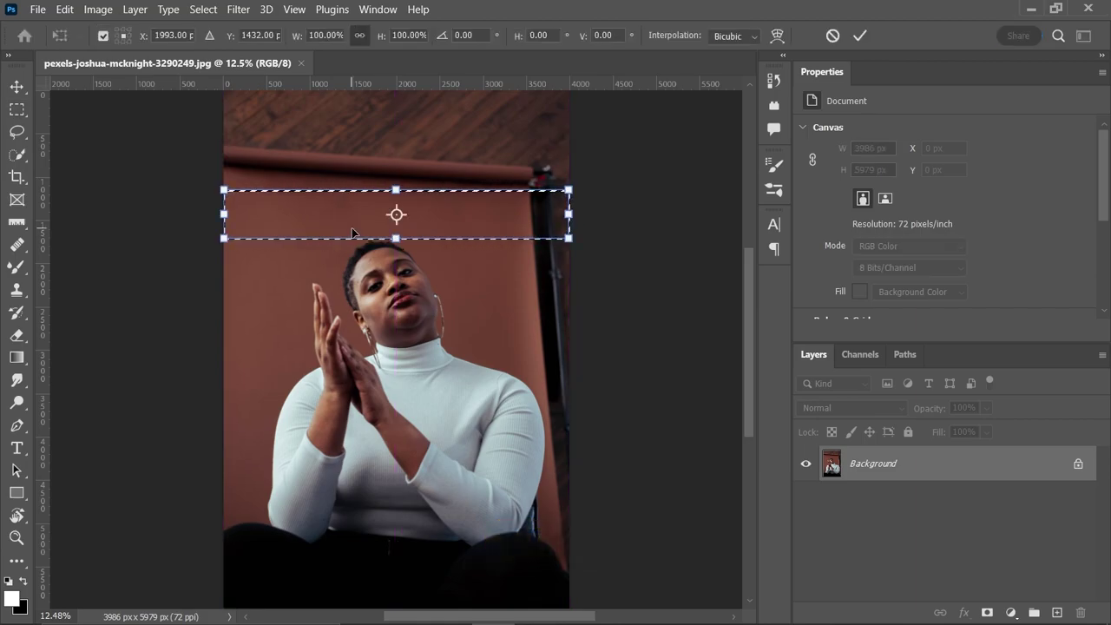
pyautogui.scroll(2, 353, 233)
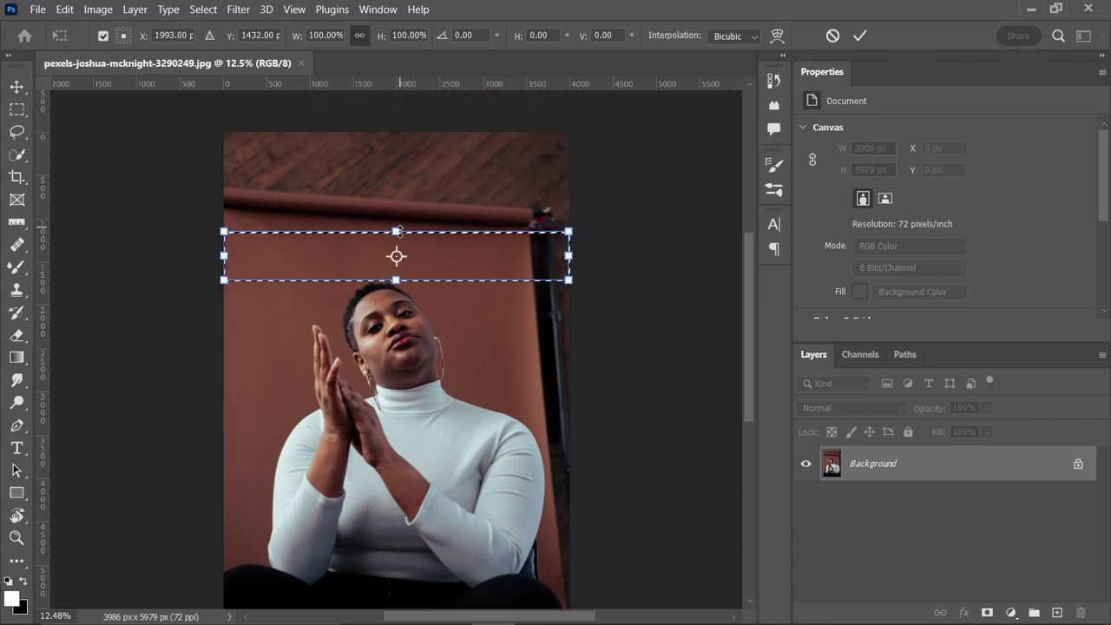
pyautogui.press('shift')
pyautogui.moveTo(396, 232); pyautogui.dragTo(396, 124)
pyautogui.press('Return')
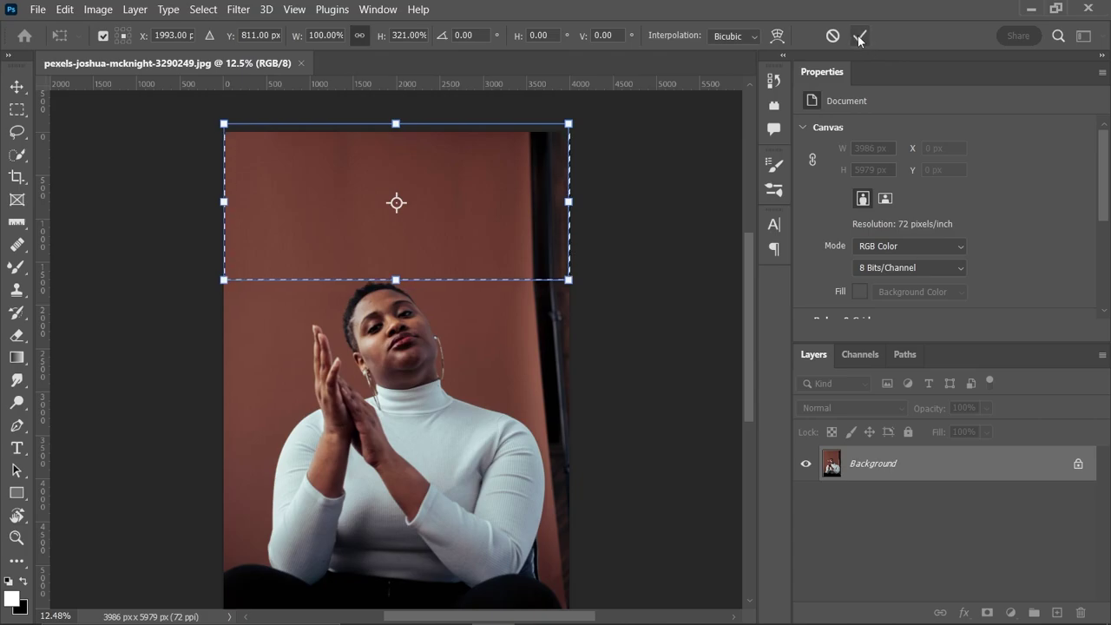
pyautogui.click(857, 38)
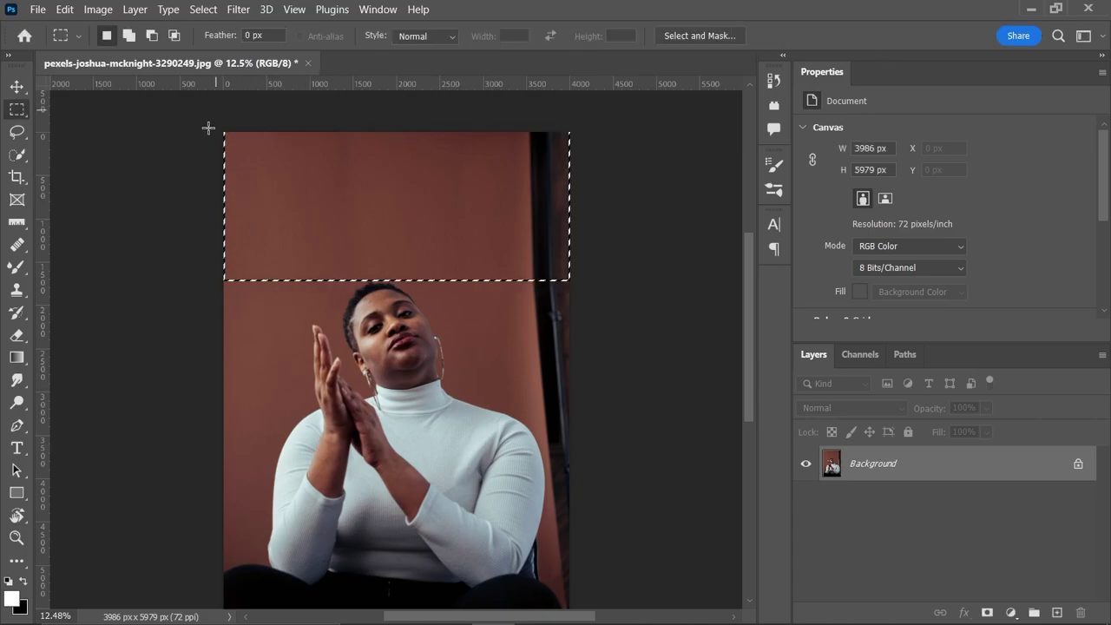
pyautogui.hotkey('ctrl', 'd')
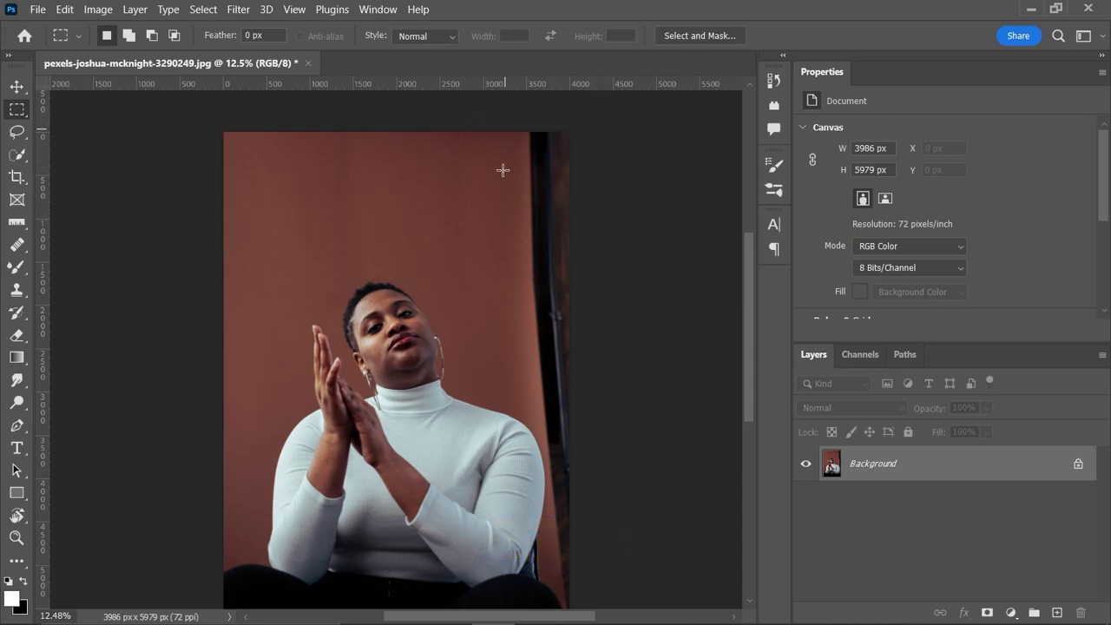
# Marquee-select a tall backdrop strip beside the woman's head, stretch it outward to about 241% width past the photo's edge, and deselect
pyautogui.moveTo(466, 133); pyautogui.dragTo(518, 396)
pyautogui.hotkey('ctrl', 't')
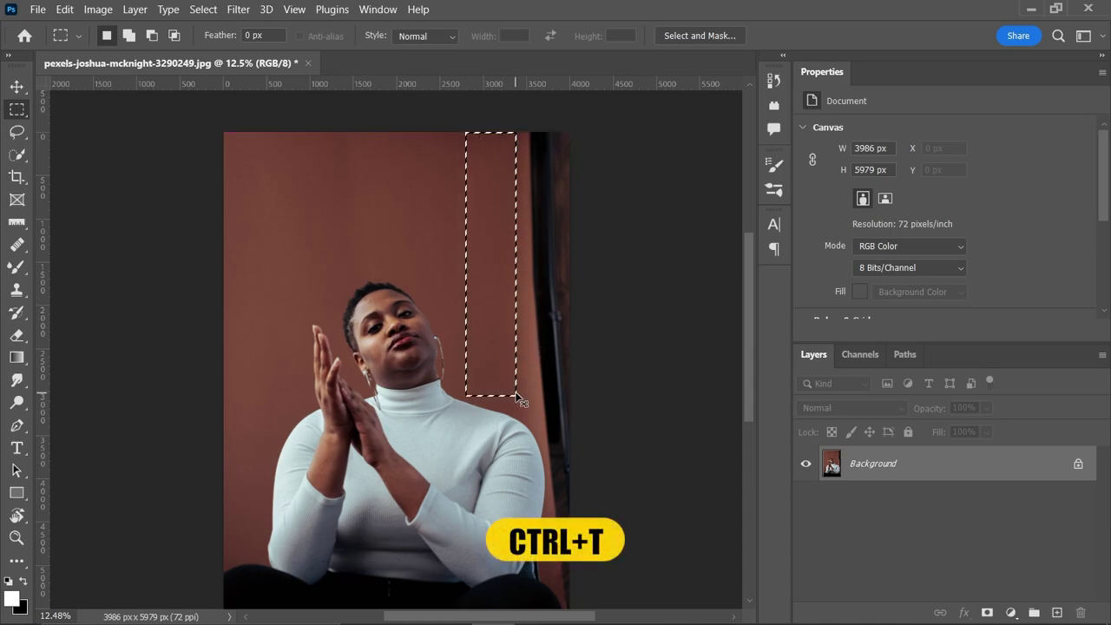
pyautogui.hotkey('ctrl', 't')
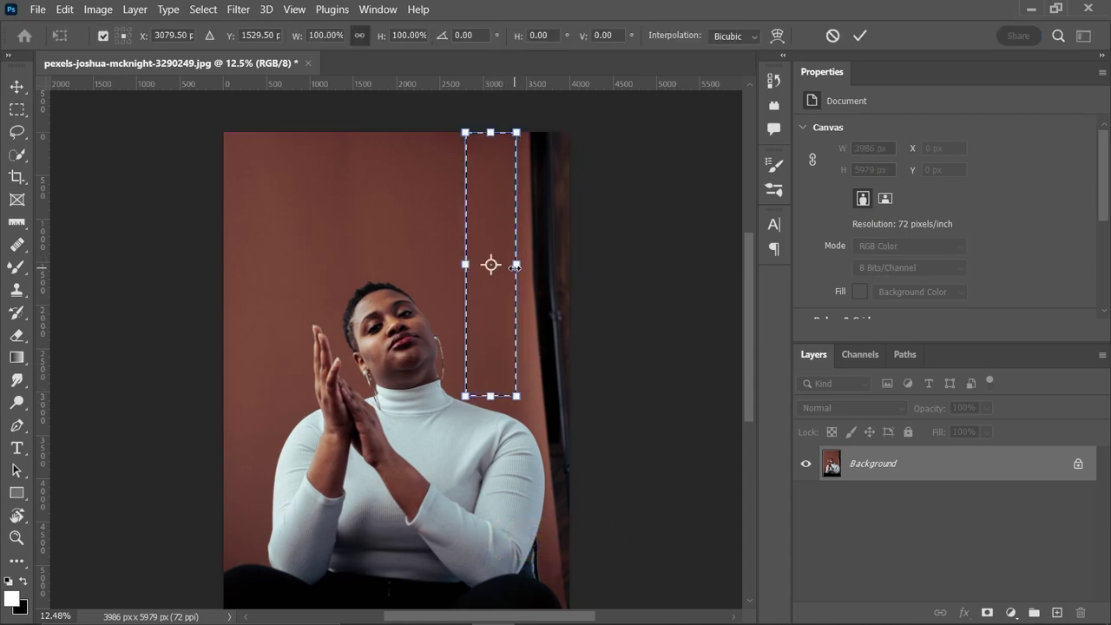
pyautogui.moveTo(520, 259); pyautogui.dragTo(589, 268)
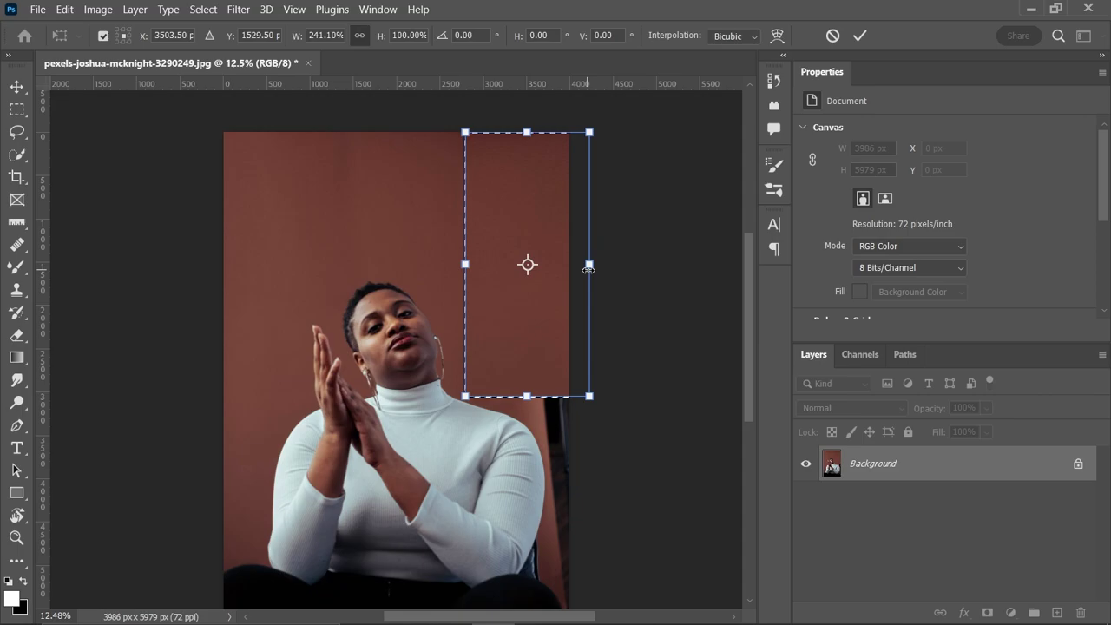
pyautogui.press('Return')
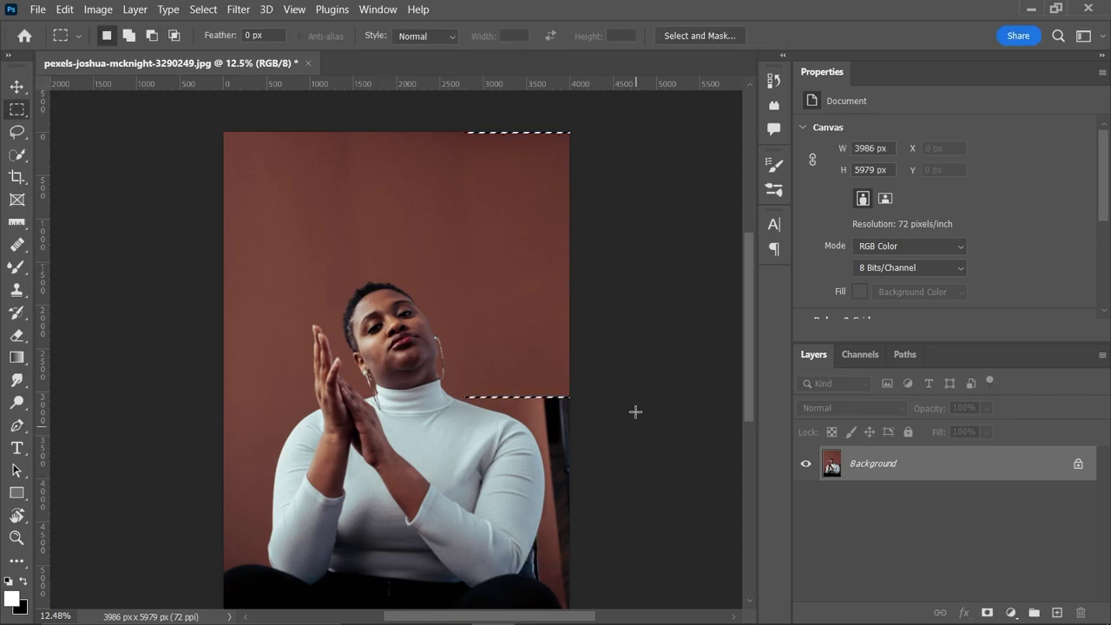
pyautogui.hotkey('ctrl', 'd')
# Select the remaining backdrop and dark stand beside the sleeve with the Quick Selection tool, including the patch above the shoulder
pyautogui.scroll(2, 657, 318)
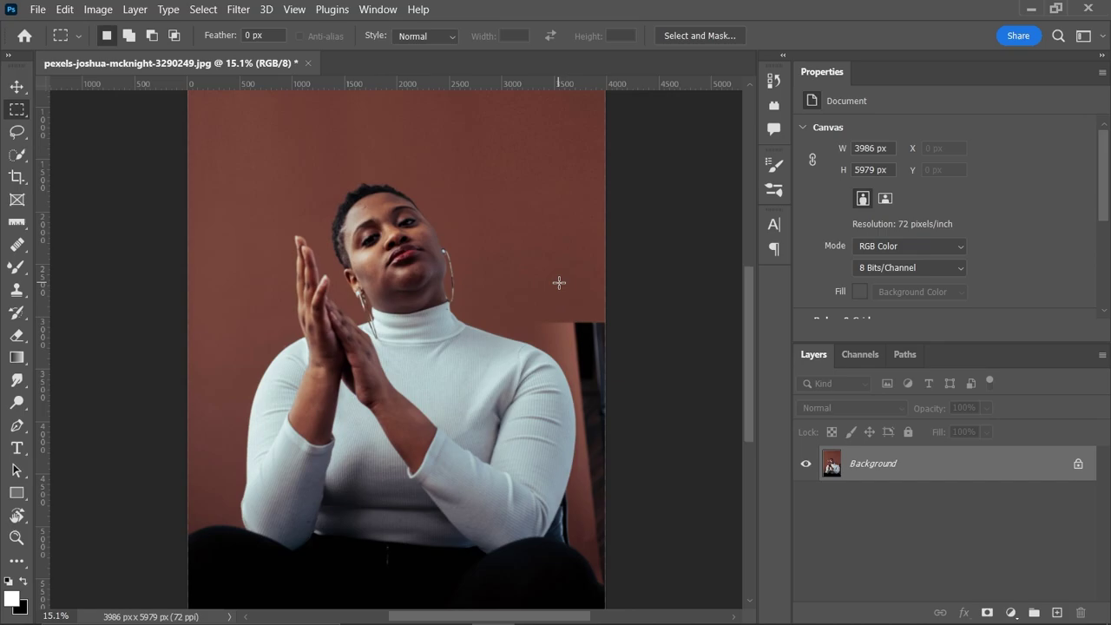
pyautogui.rightClick(19, 157)
pyautogui.scroll(-1, 86, 174)
pyautogui.rightClick(10, 160)
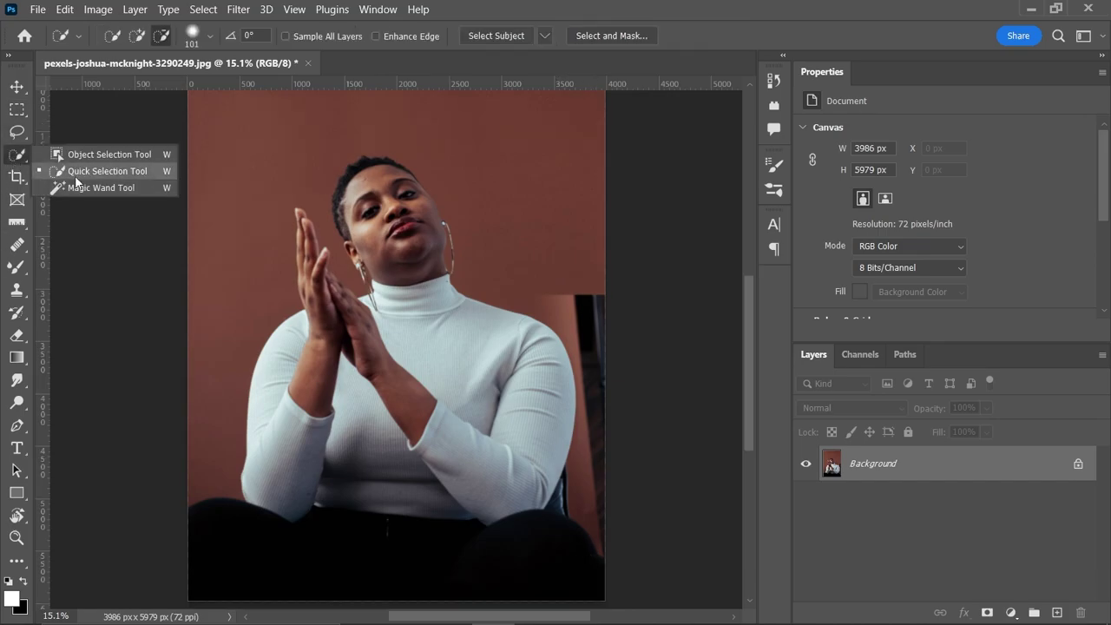
pyautogui.click(112, 177)
pyautogui.press('w')
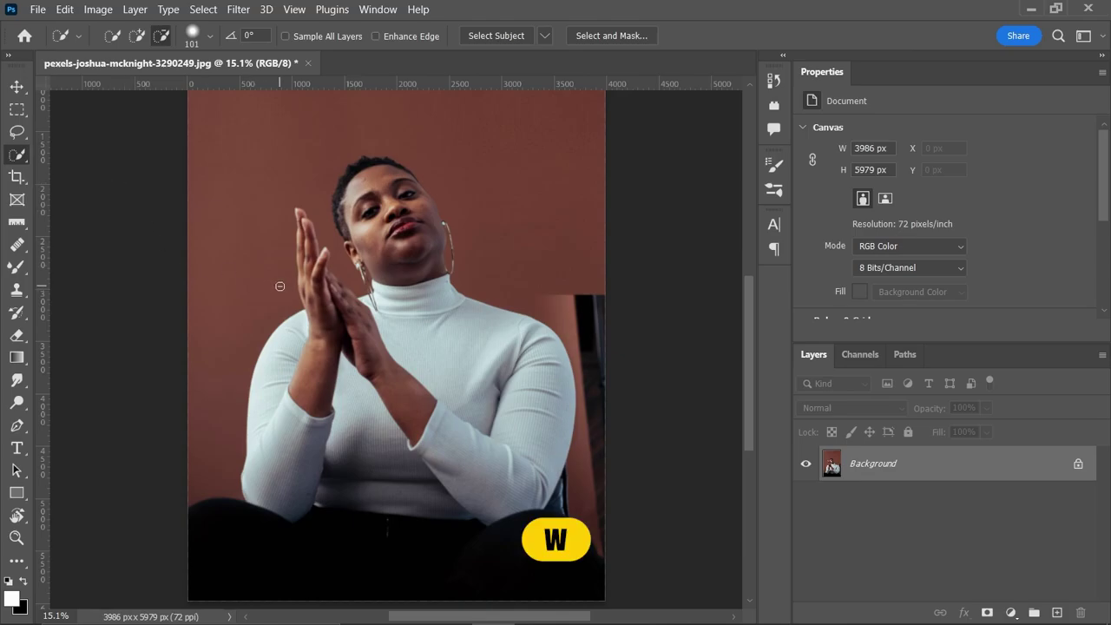
pyautogui.scroll(2, 612, 339)
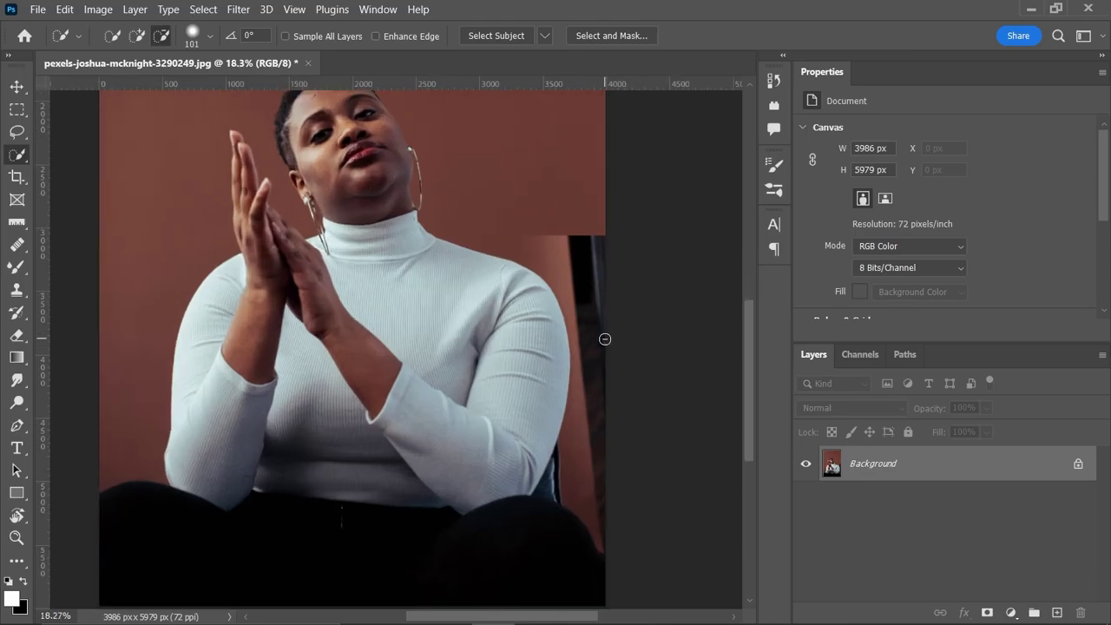
pyautogui.moveTo(550, 219)
pyautogui.mouseDown()
pyautogui.moveTo(585, 286)
pyautogui.moveTo(596, 377)
pyautogui.moveTo(585, 459)
pyautogui.moveTo(529, 234)
pyautogui.moveTo(585, 189)
pyautogui.mouseUp()
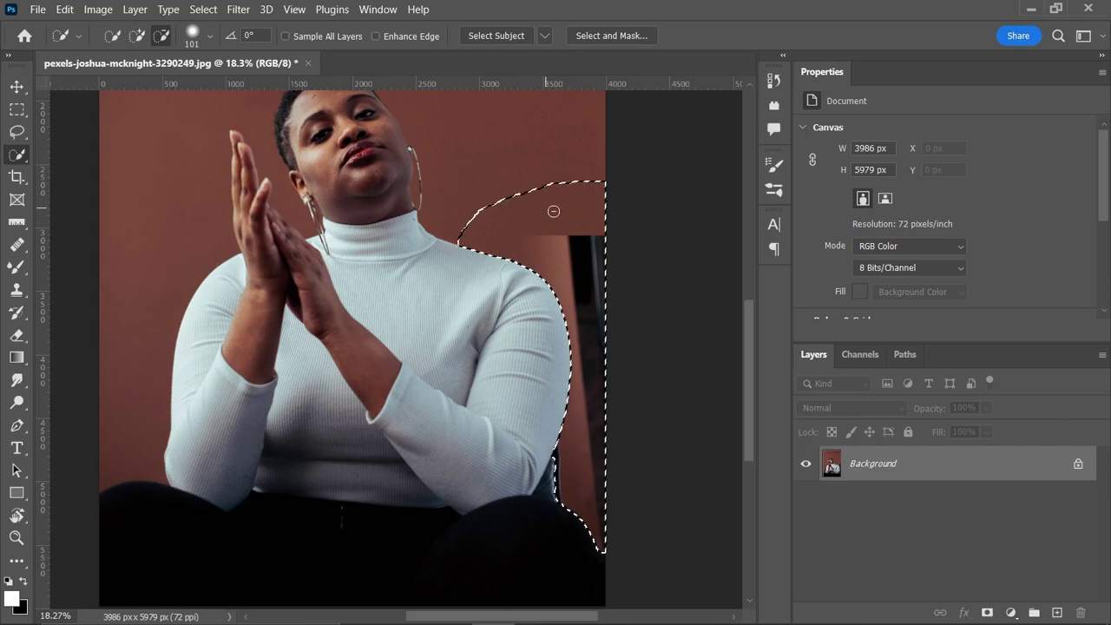
# Refine the quick selection's boundary along the chair edge between the elbow and the knee
pyautogui.scroll(10, 556, 211)
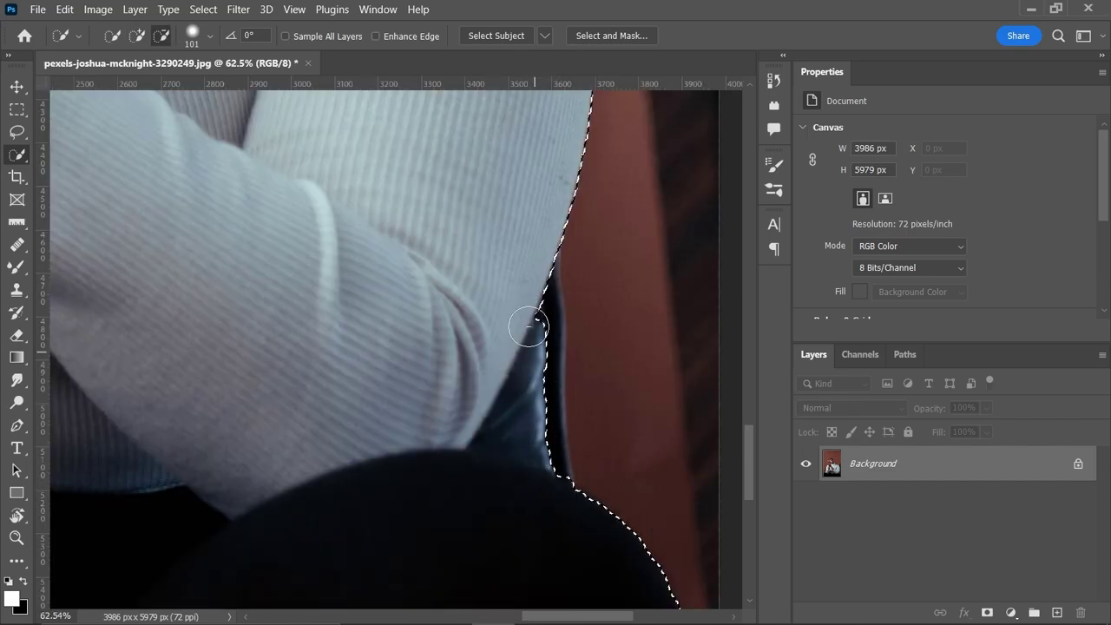
pyautogui.scroll(-1, 531, 301)
pyautogui.scroll(-8, 531, 300)
pyautogui.scroll(2, 532, 321)
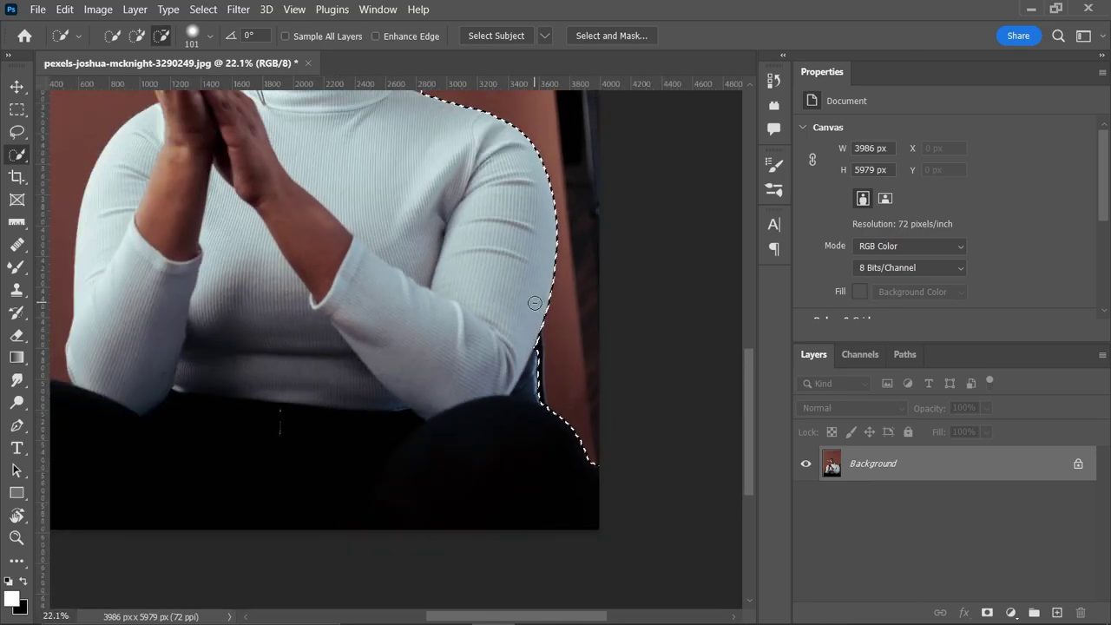
pyautogui.scroll(-1, 534, 334)
pyautogui.scroll(7, 534, 333)
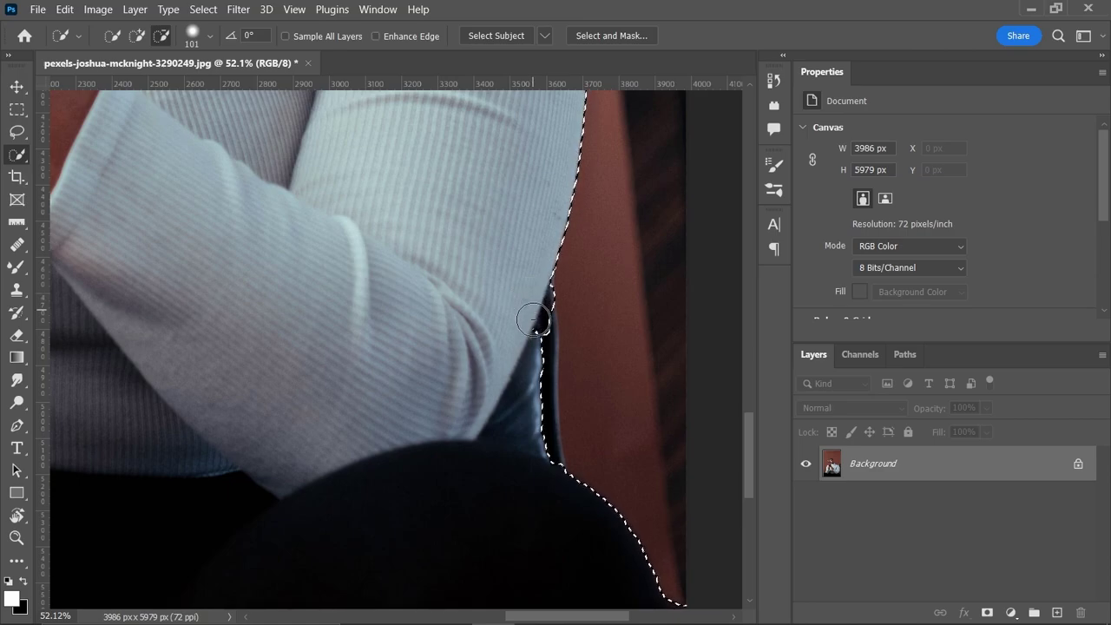
pyautogui.moveTo(535, 339)
pyautogui.mouseDown()
pyautogui.moveTo(534, 442)
pyautogui.moveTo(544, 456)
pyautogui.mouseUp()
pyautogui.scroll(-10, 545, 456)
pyautogui.scroll(3, 623, 383)
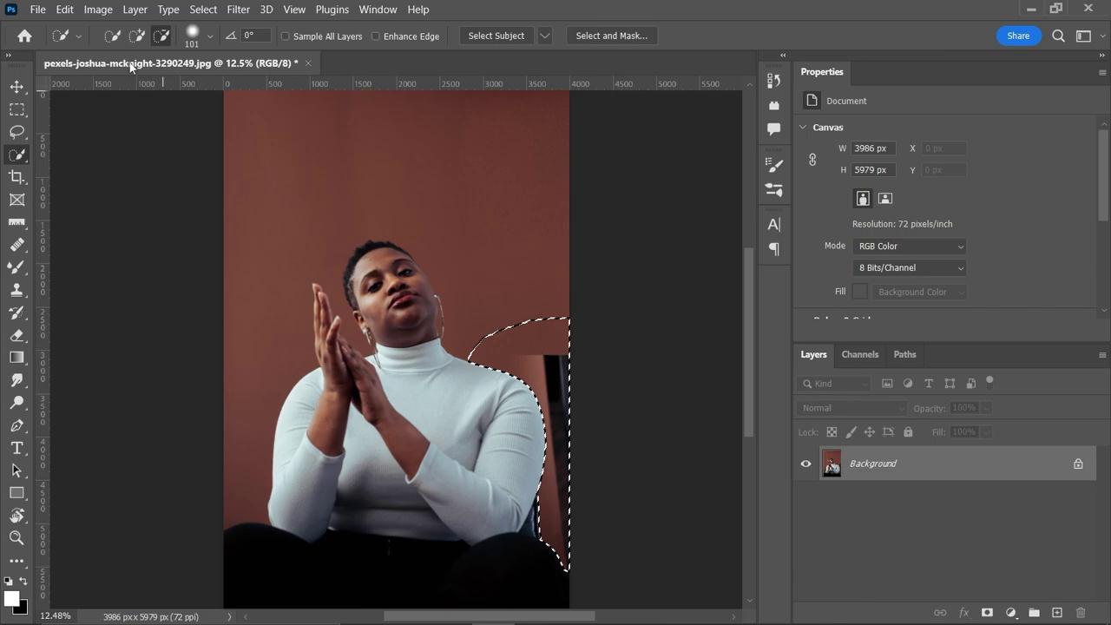
# Start Content-Aware Fill on the selection and brush the woman's whole figure out of the sampling area with a 628 px brush
pyautogui.click(65, 9)
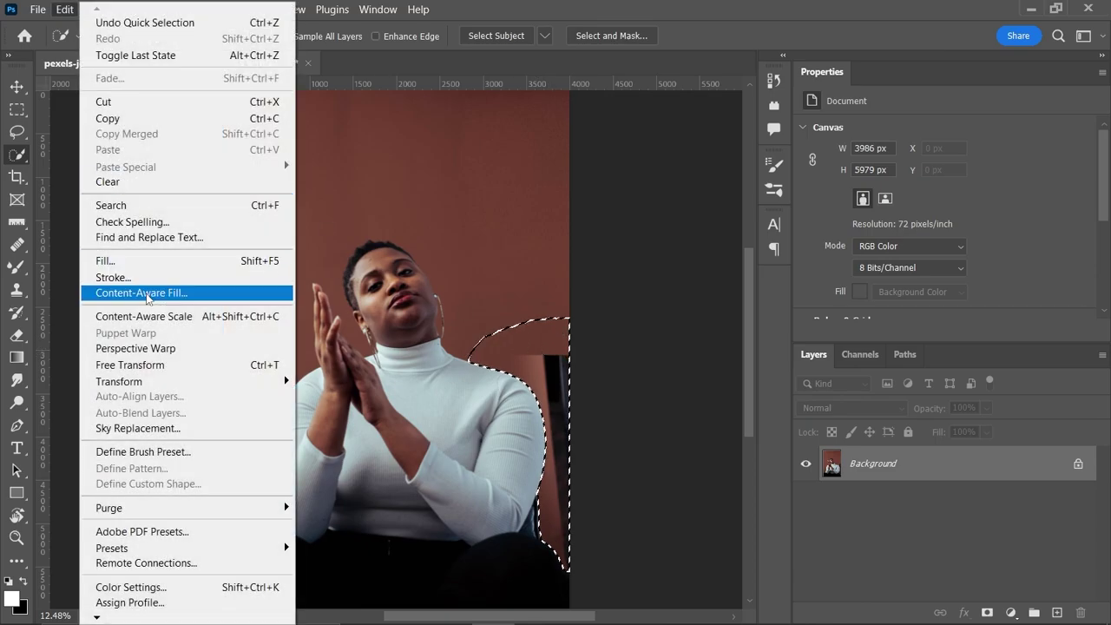
pyautogui.click(143, 294)
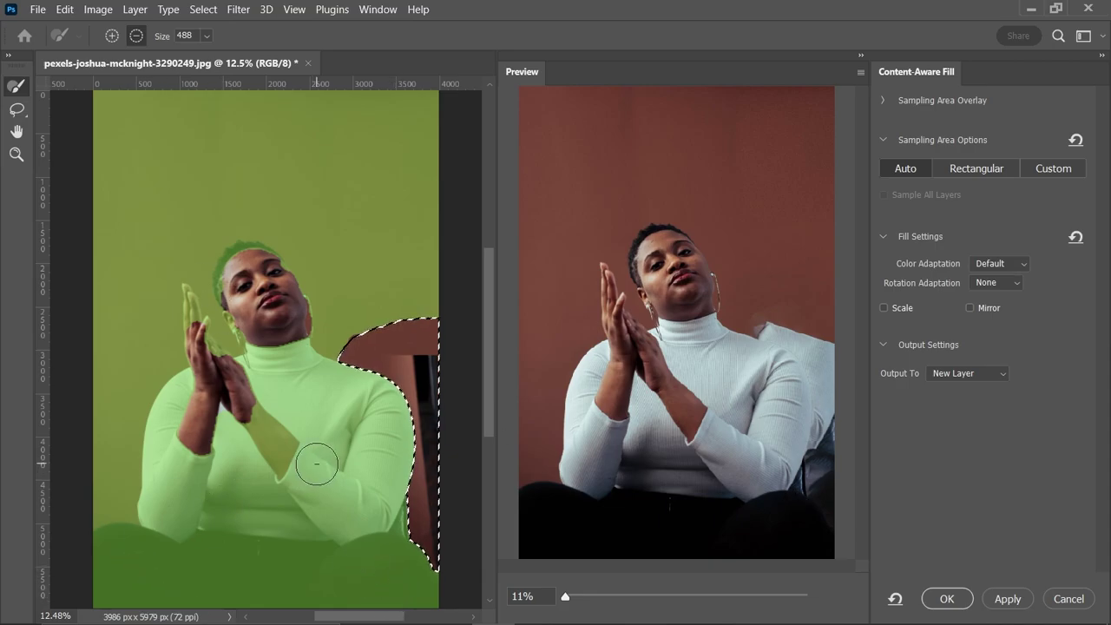
pyautogui.scroll(-1, 317, 464)
pyautogui.scroll(-2, 317, 463)
pyautogui.moveTo(288, 437); pyautogui.dragTo(297, 441)
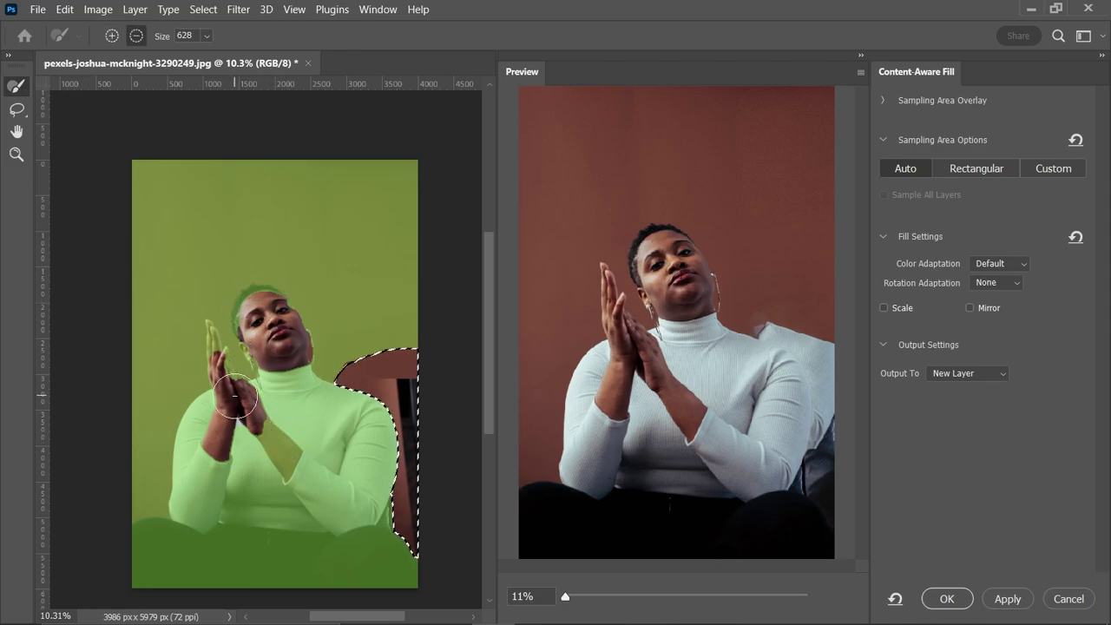
pyautogui.moveTo(235, 395)
pyautogui.mouseDown()
pyautogui.moveTo(259, 326)
pyautogui.moveTo(251, 402)
pyautogui.moveTo(213, 339)
pyautogui.moveTo(156, 576)
pyautogui.moveTo(397, 536)
pyautogui.moveTo(331, 400)
pyautogui.moveTo(195, 586)
pyautogui.moveTo(273, 421)
pyautogui.moveTo(257, 591)
pyautogui.moveTo(288, 441)
pyautogui.moveTo(224, 598)
pyautogui.mouseUp()
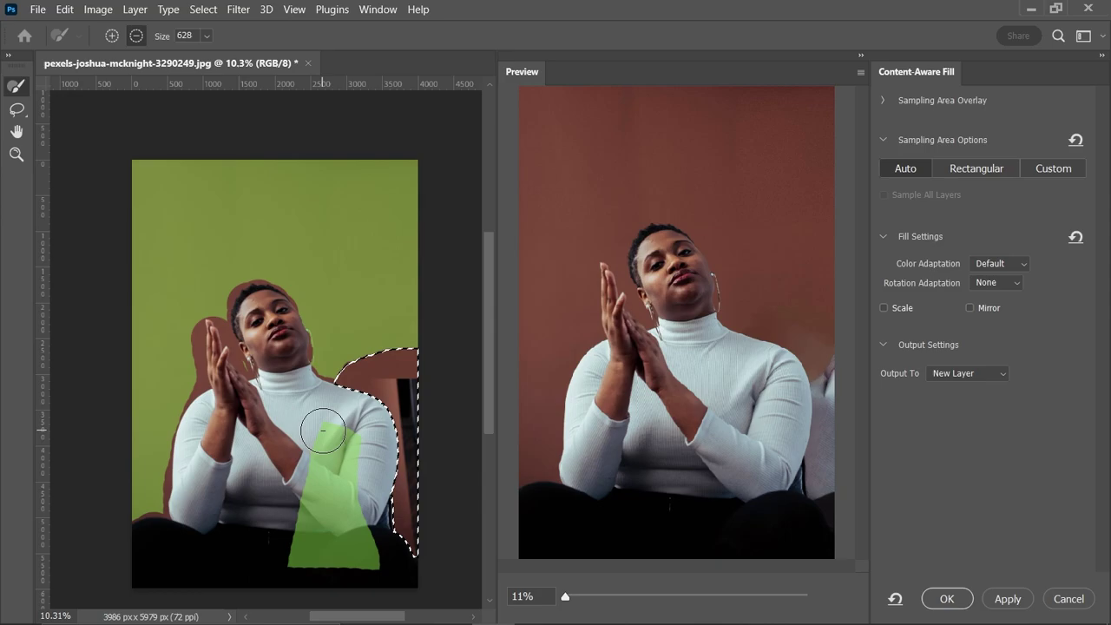
pyautogui.moveTo(323, 446)
pyautogui.mouseDown()
pyautogui.moveTo(289, 602)
pyautogui.moveTo(350, 431)
pyautogui.moveTo(326, 597)
pyautogui.moveTo(347, 538)
pyautogui.moveTo(371, 552)
pyautogui.moveTo(374, 593)
pyautogui.moveTo(270, 441)
pyautogui.mouseUp()
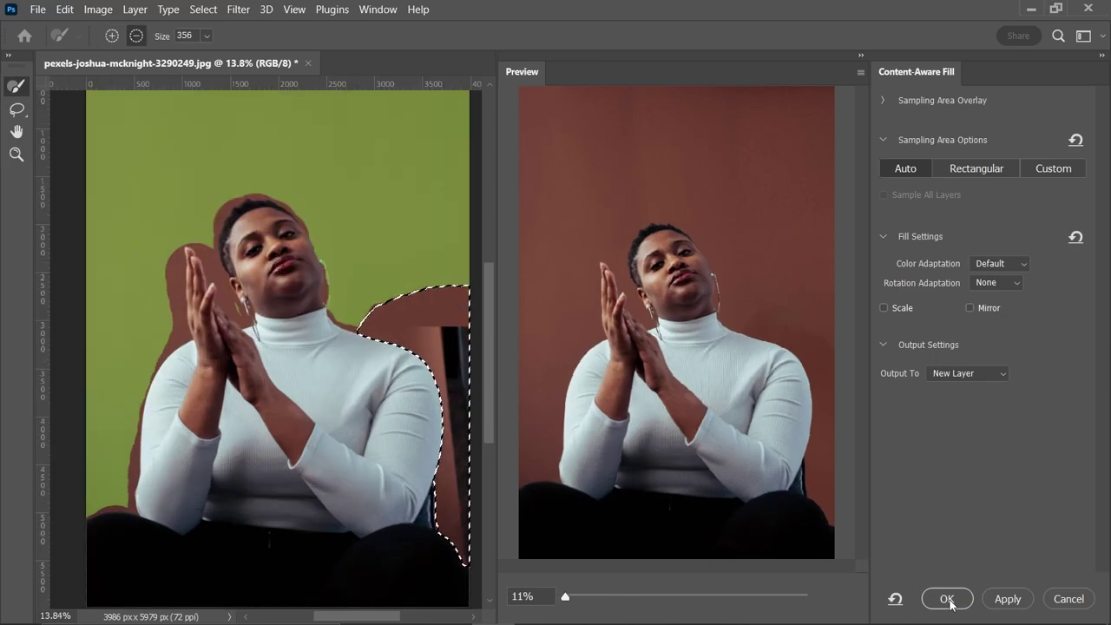
# Output the content-aware fill to a new layer and remove the selection
pyautogui.click(948, 600)
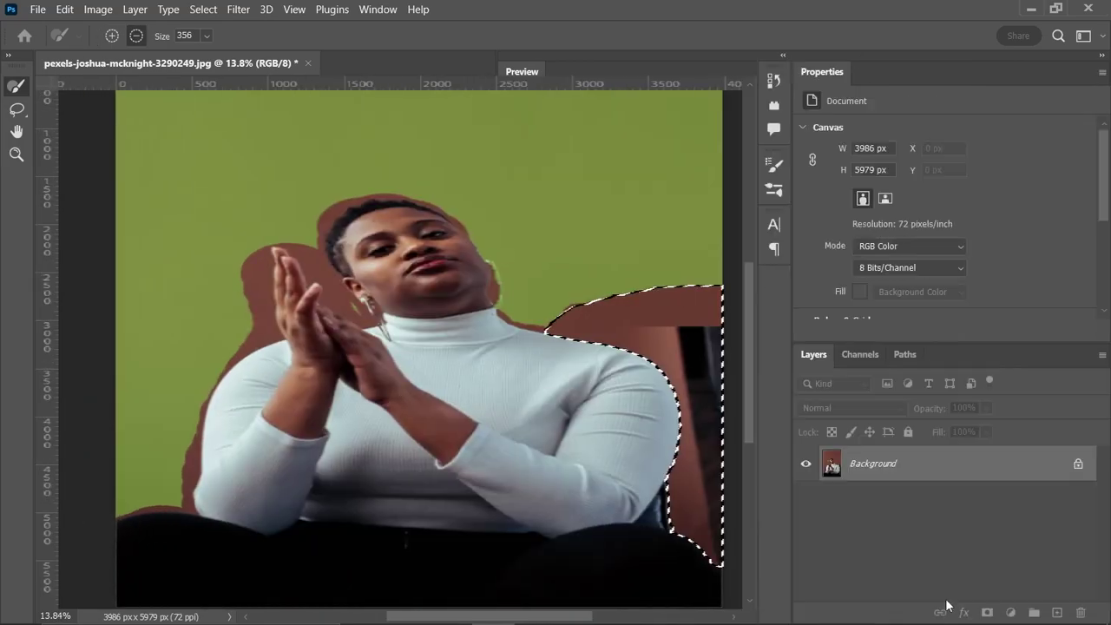
pyautogui.hotkey('ctrl', 'd')
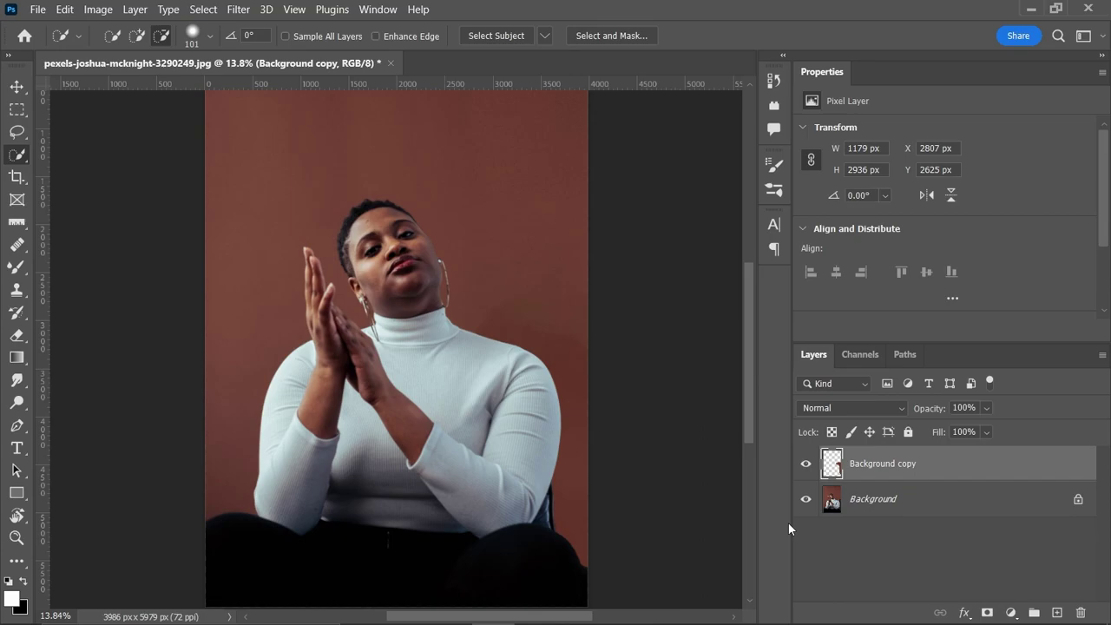
pyautogui.scroll(3, 568, 321)
pyautogui.scroll(-4, 593, 325)
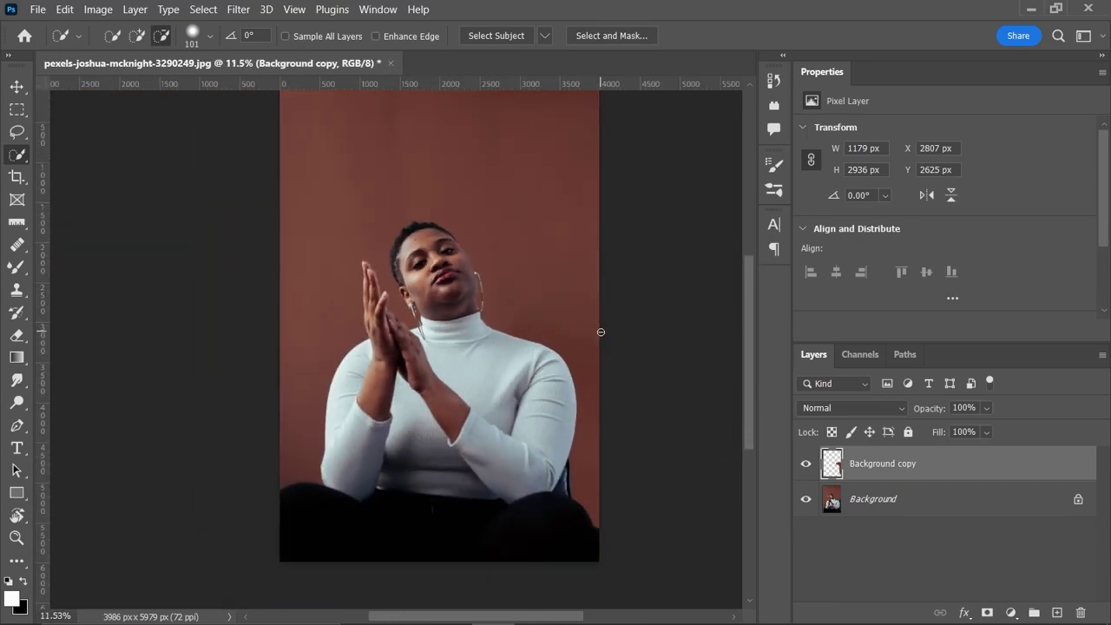
pyautogui.scroll(2, 601, 332)
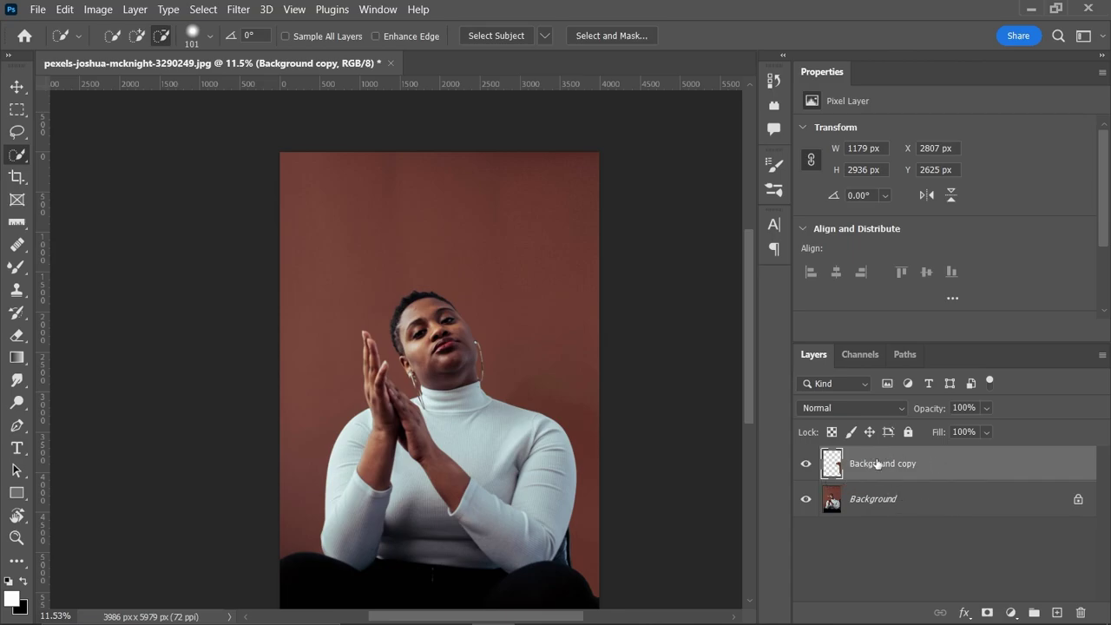
# Merge the fill layer with the background and duplicate the merged layer
pyautogui.keyDown('shift'); pyautogui.click(884, 502); pyautogui.keyUp('shift')
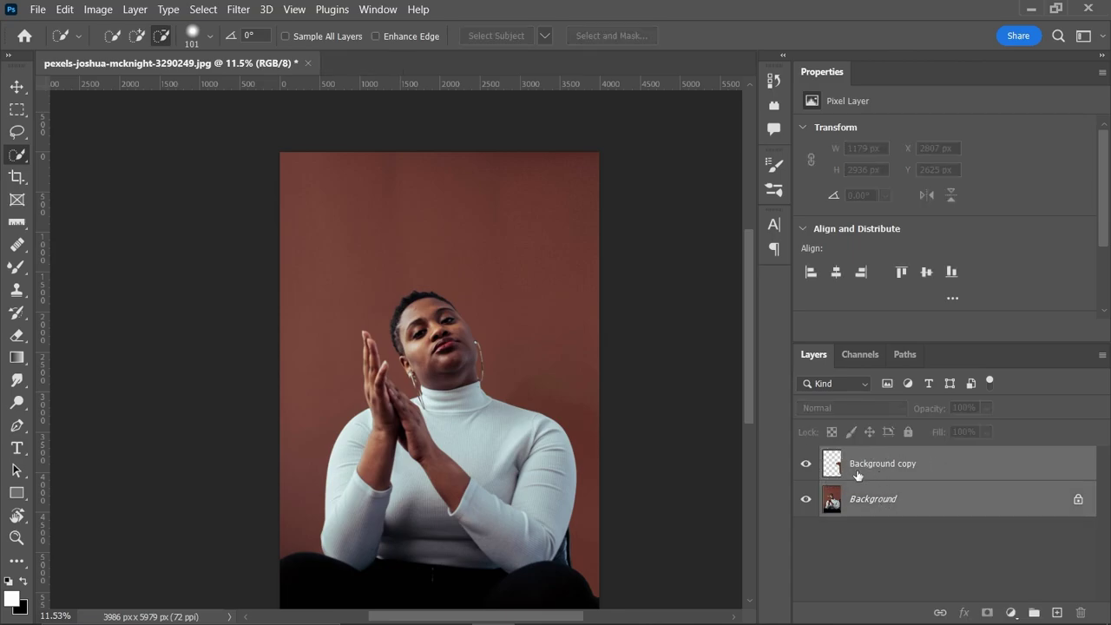
pyautogui.hotkey('ctrl', 'e')
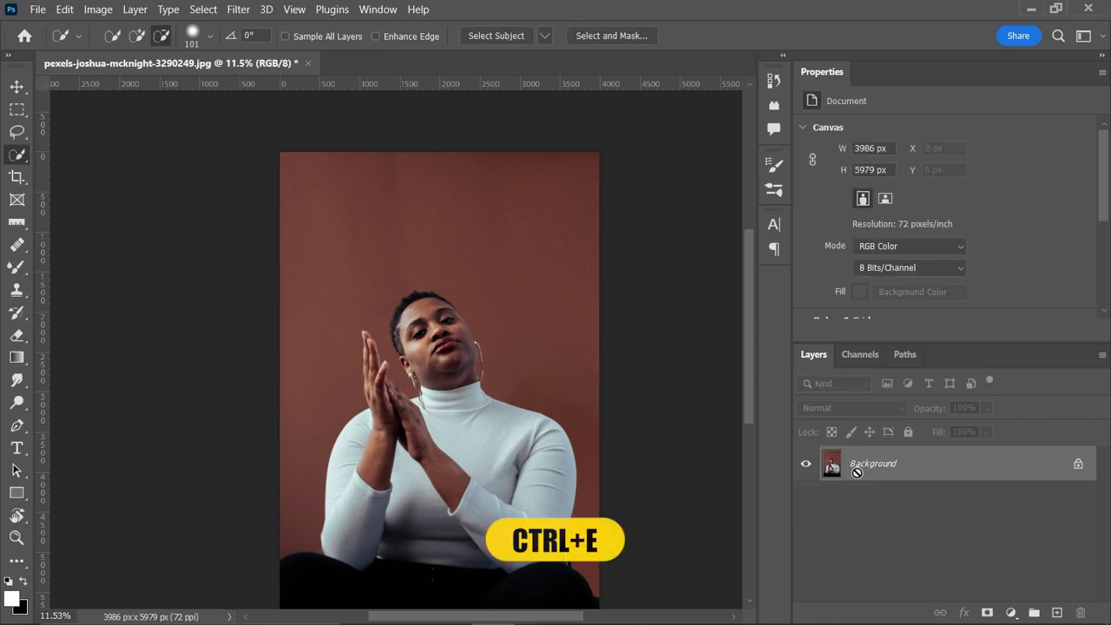
pyautogui.hotkey('ctrl', 'j')
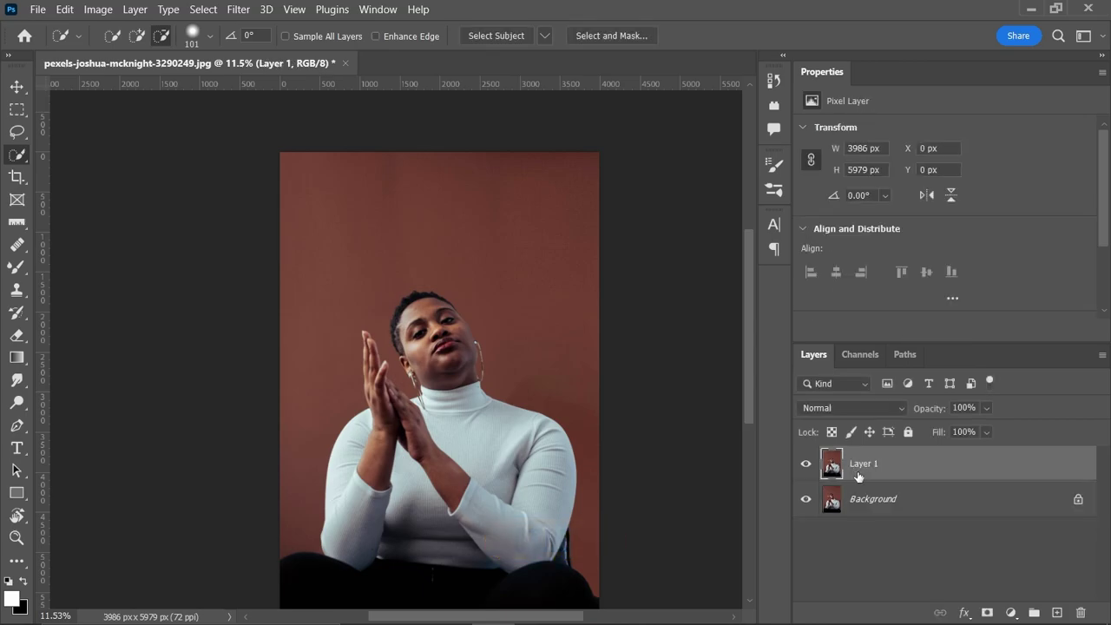
# Unlock the background layer and rename it "color"
pyautogui.click(1079, 502)
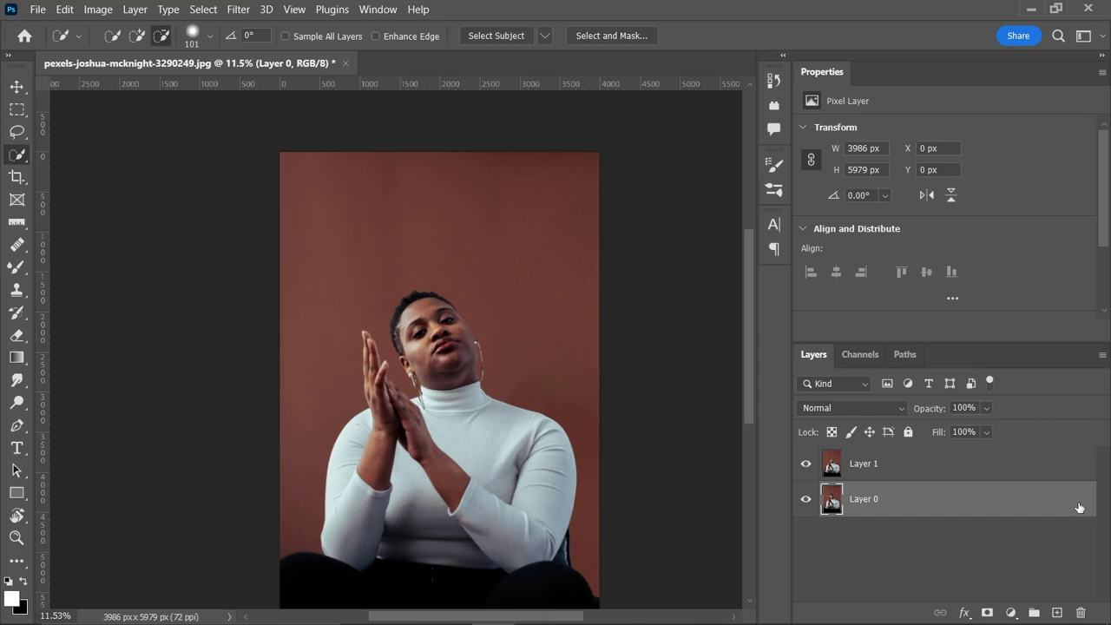
pyautogui.doubleClick(864, 499)
pyautogui.write('color')
pyautogui.press('Return')
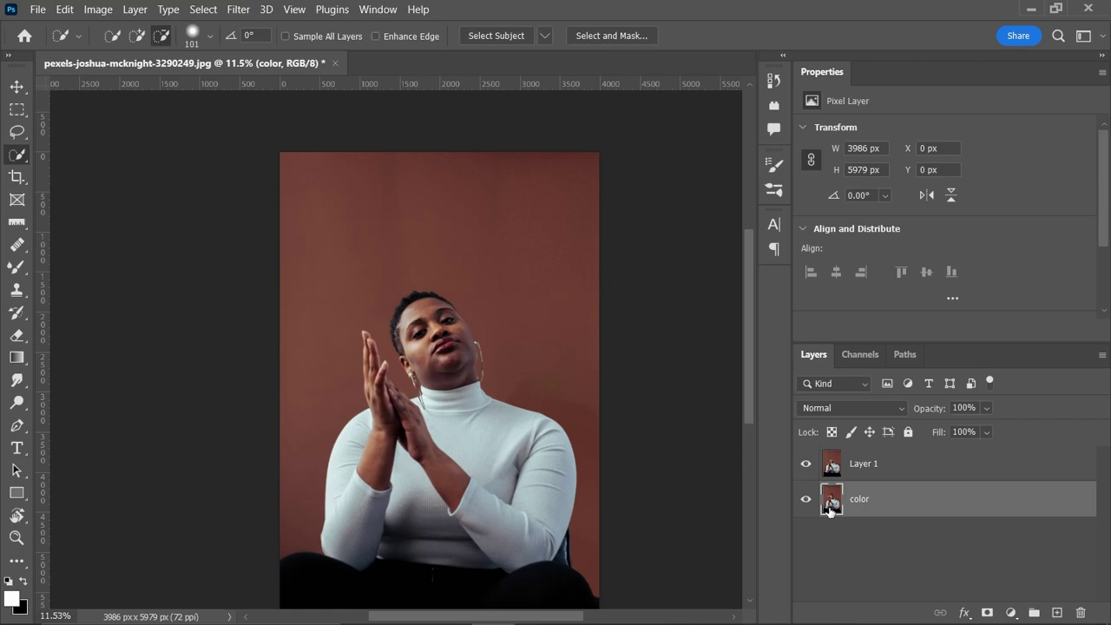
# Rename the upper layer "Deatails" and hide it
pyautogui.doubleClick(862, 465)
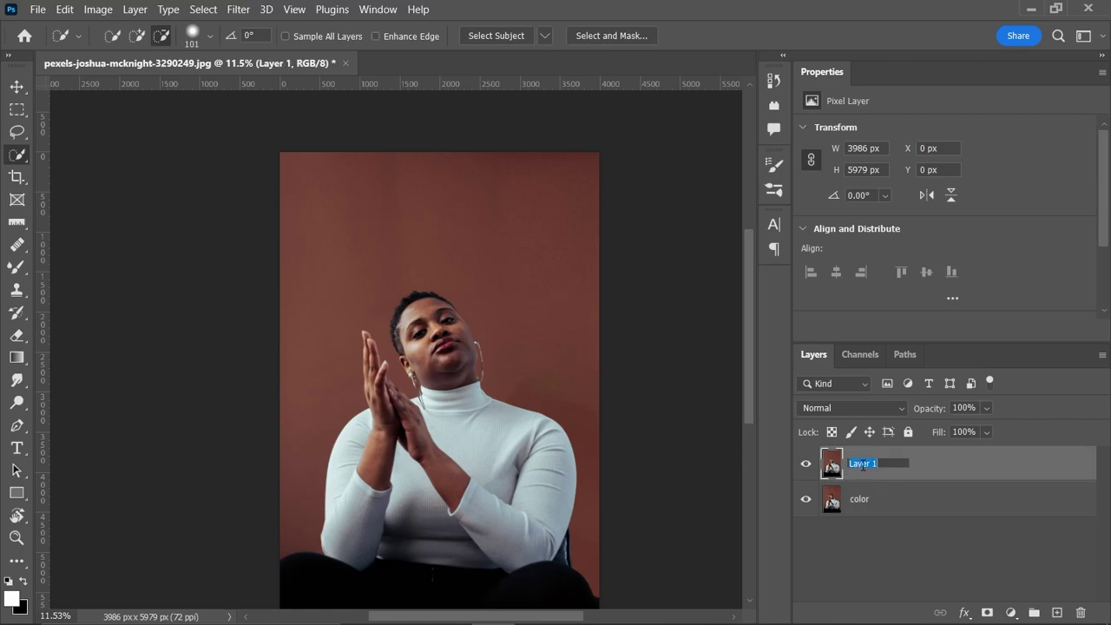
pyautogui.write('Dea')
pyautogui.write('tails')
pyautogui.press('Return')
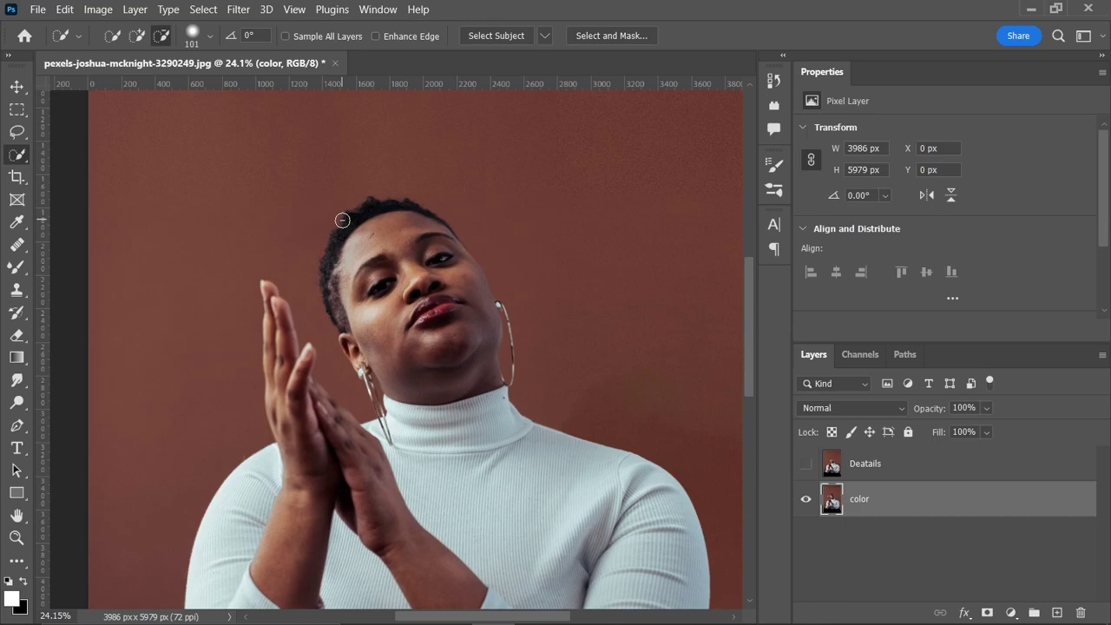
# Apply a Gaussian Blur with a radius of 29.1 pixels to the color layer
pyautogui.click(240, 14)
pyautogui.moveTo(405, 219)
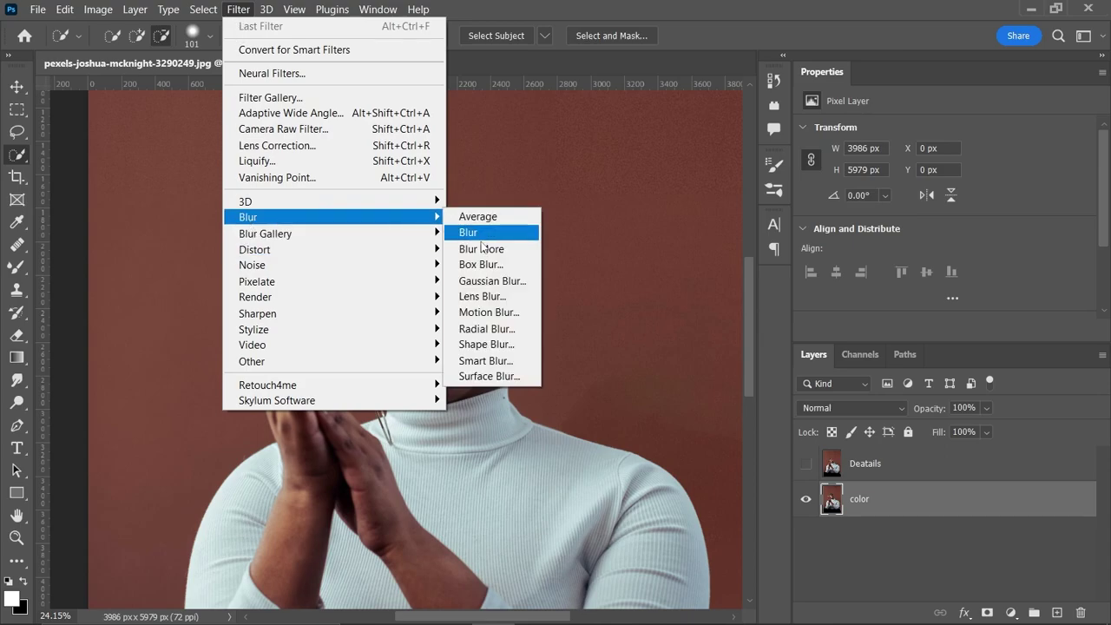
pyautogui.click(492, 280)
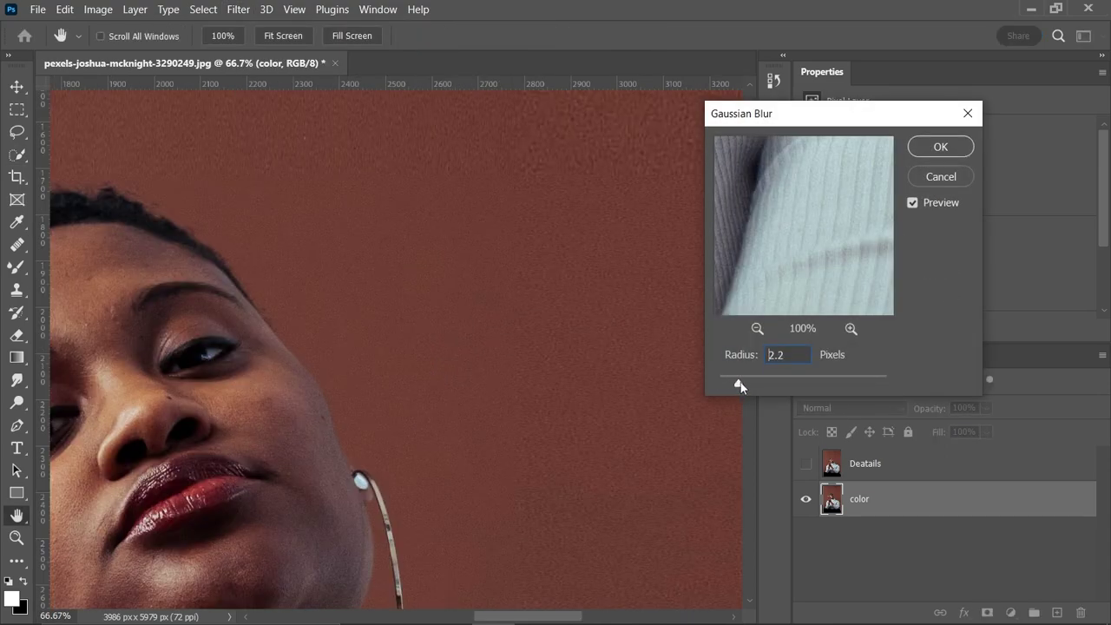
pyautogui.moveTo(740, 382); pyautogui.dragTo(799, 383)
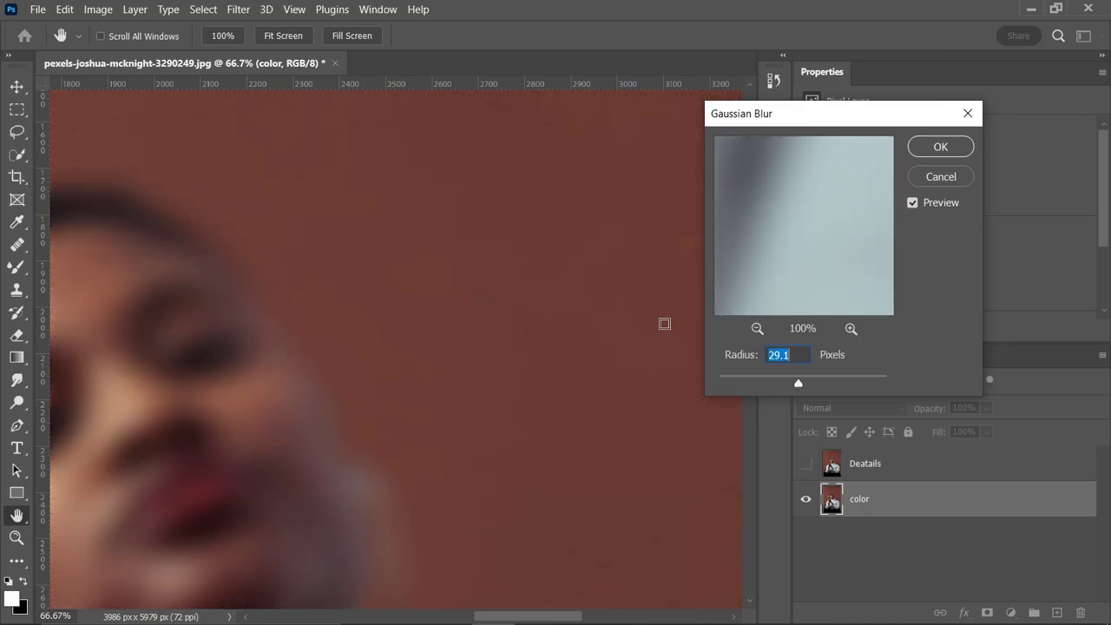
pyautogui.moveTo(580, 156); pyautogui.dragTo(515, 361)
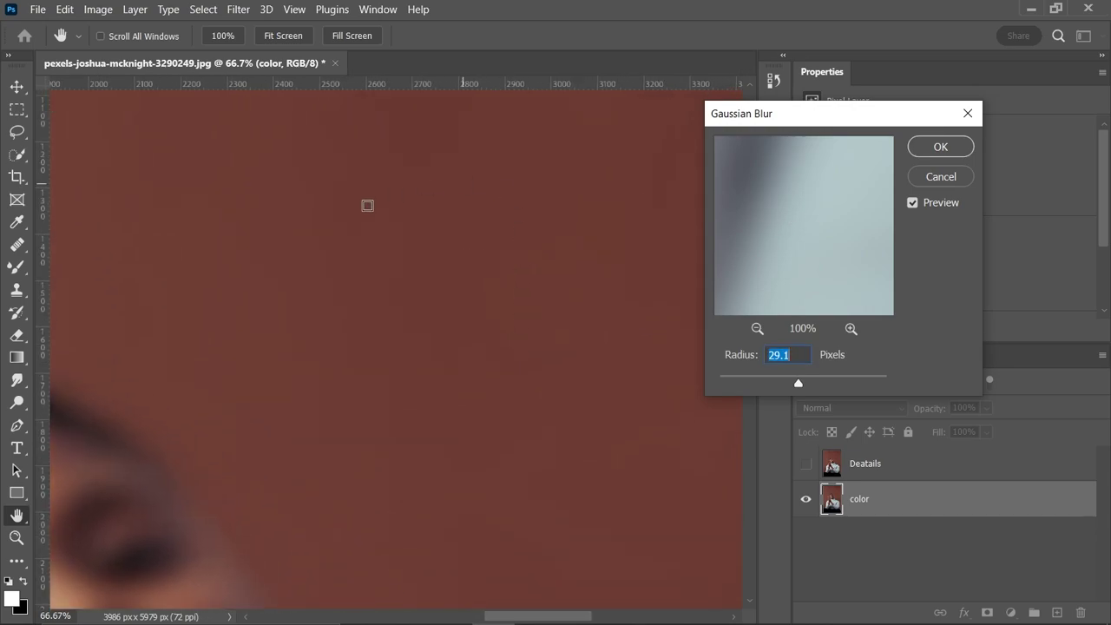
pyautogui.click(941, 146)
pyautogui.press('w')
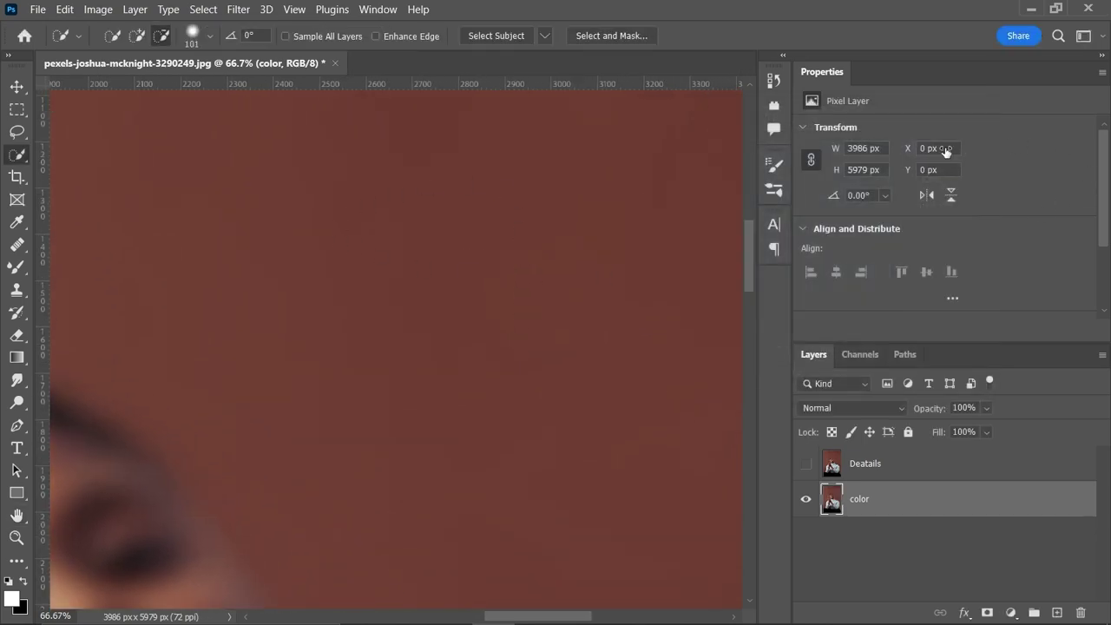
# Inspect the blurred portrait, make the Deatails layer visible again and select it
pyautogui.hotkey('ctrl', '0')
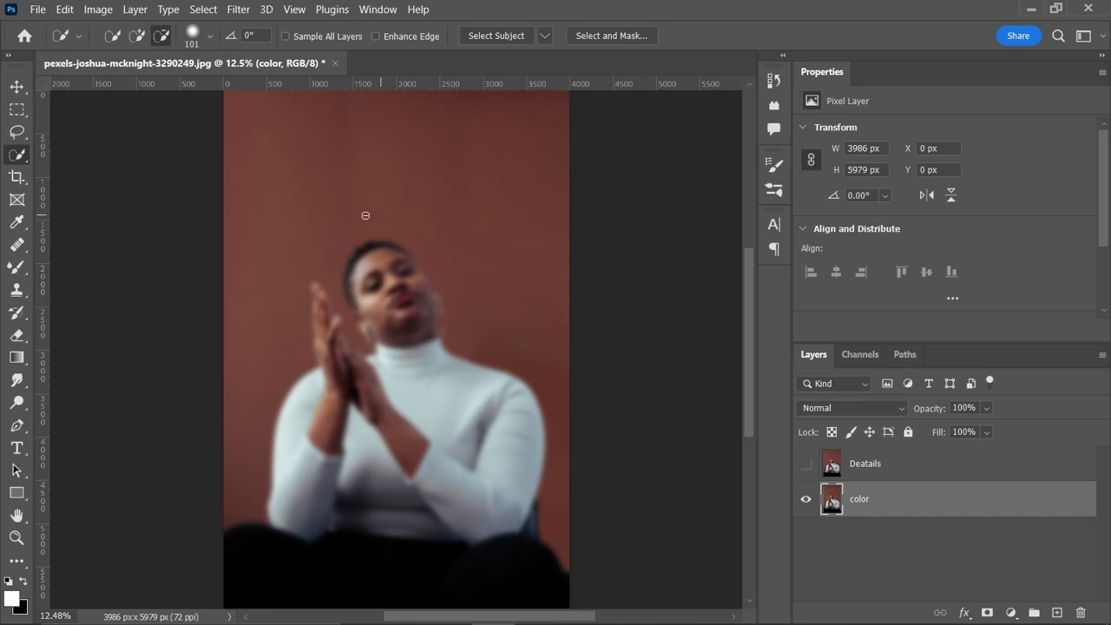
pyautogui.scroll(4, 405, 251)
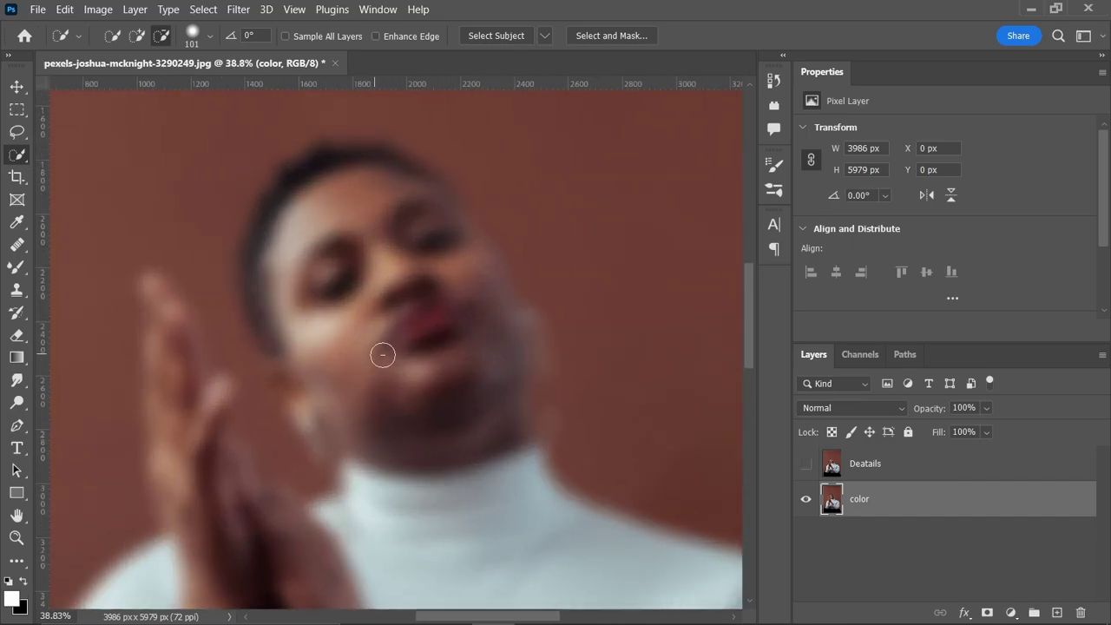
pyautogui.scroll(-1, 616, 338)
pyautogui.hscroll(2, 670, 354)
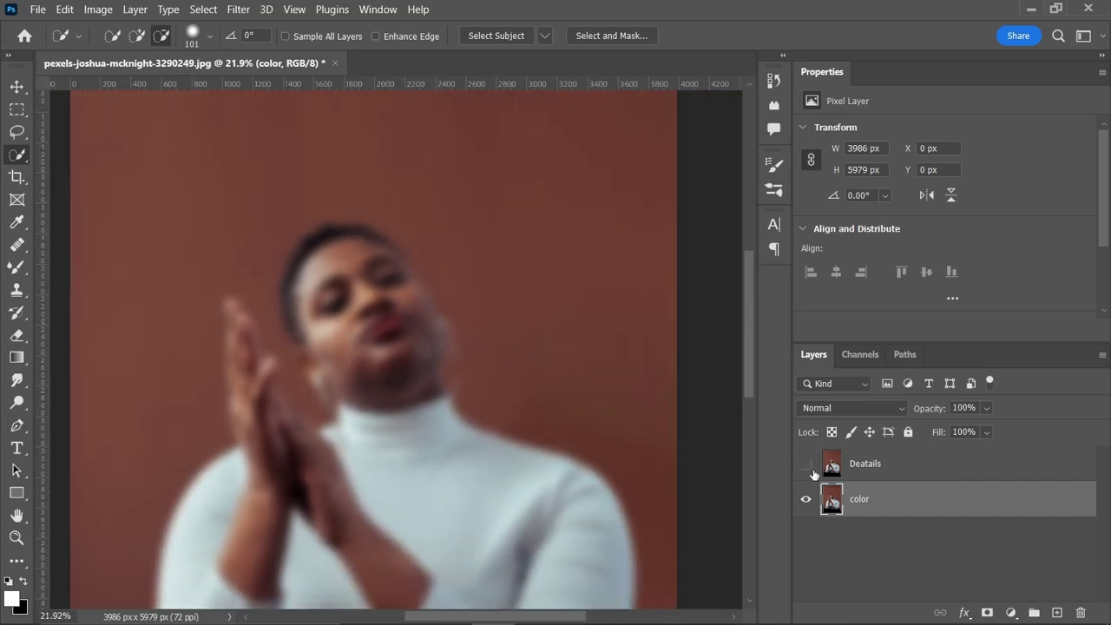
pyautogui.click(806, 463)
pyautogui.click(856, 469)
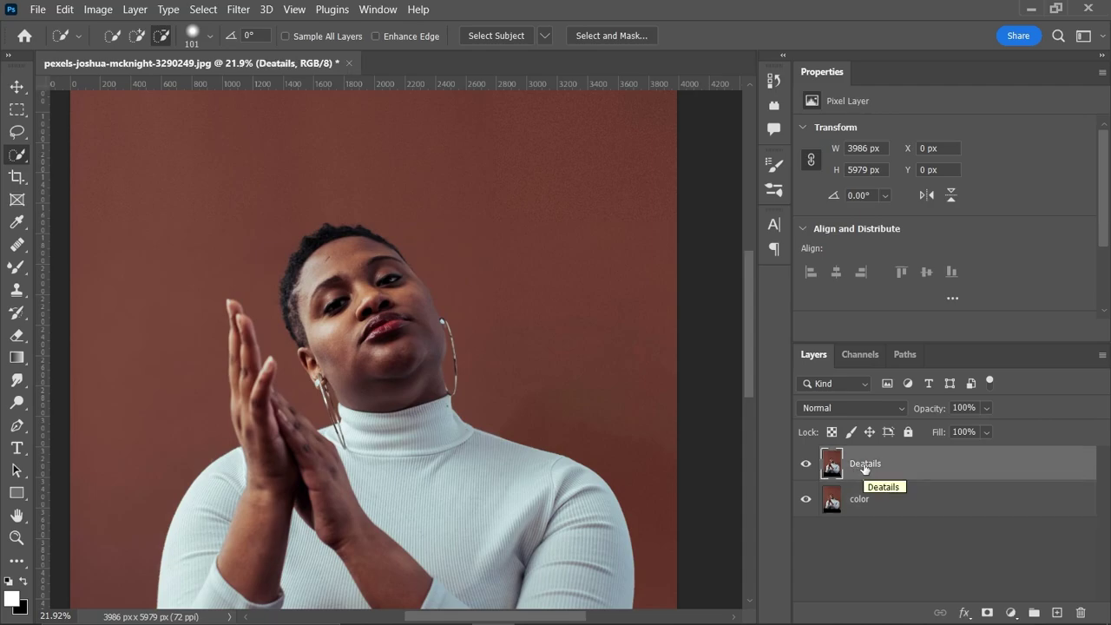
# Use Apply Image on the Deatails layer with the color layer as source, Subtract blending, scale 2 and offset 128
pyautogui.click(98, 9)
pyautogui.click(113, 249)
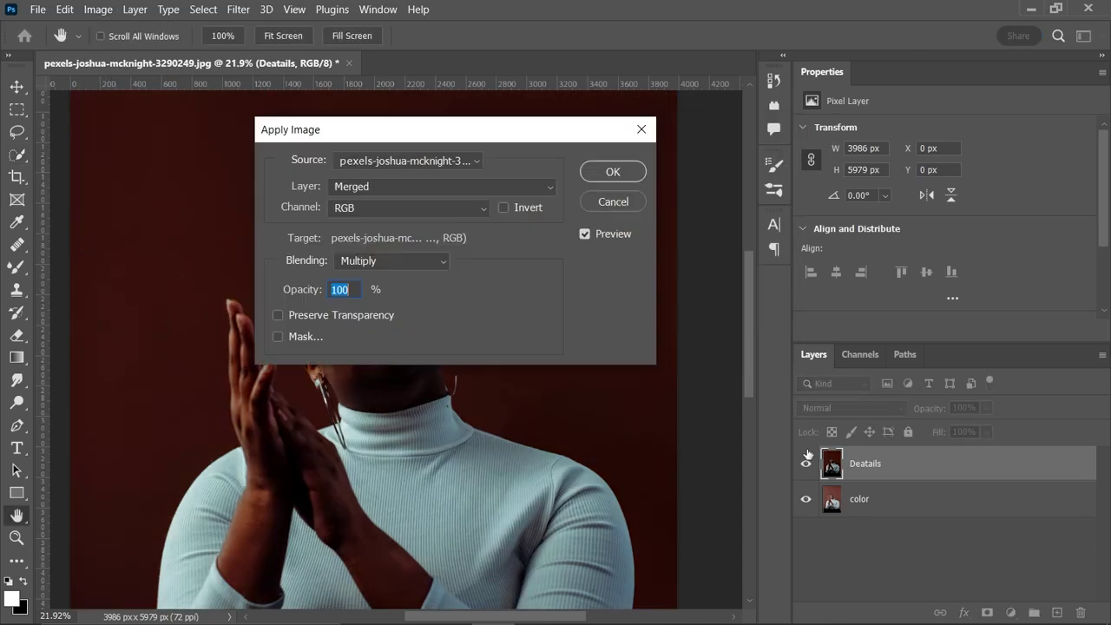
pyautogui.click(372, 187)
pyautogui.click(352, 250)
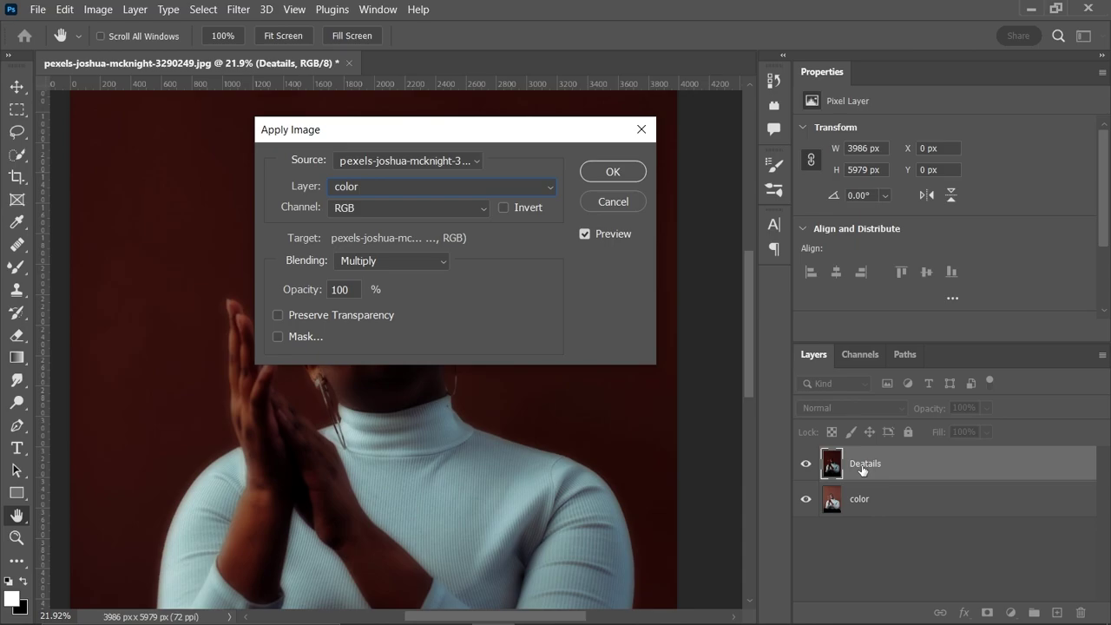
pyautogui.click(366, 261)
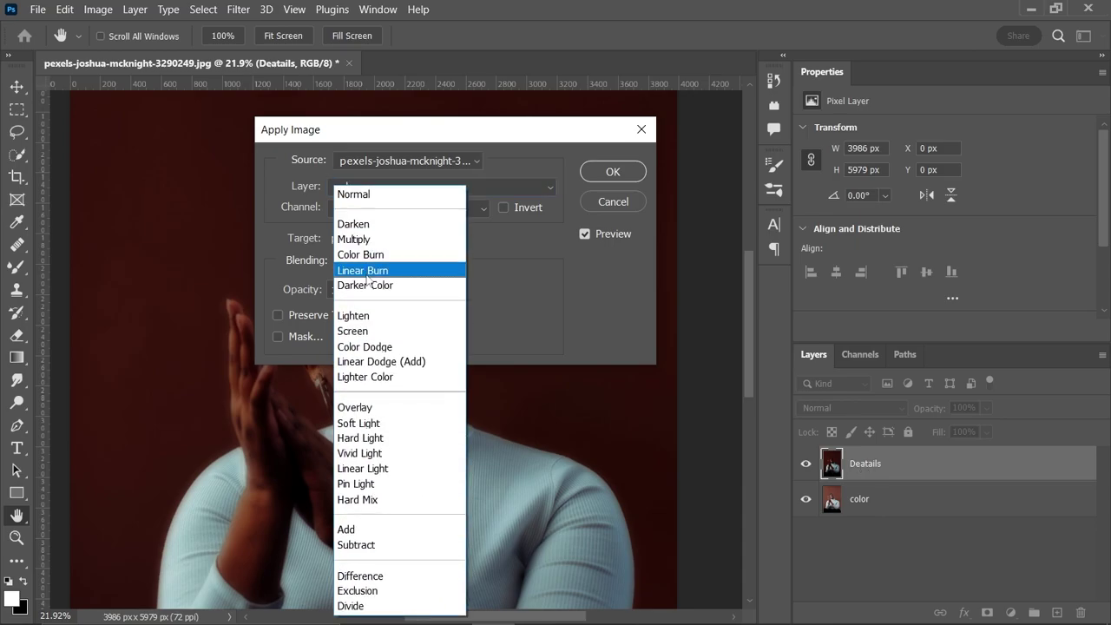
pyautogui.click(357, 544)
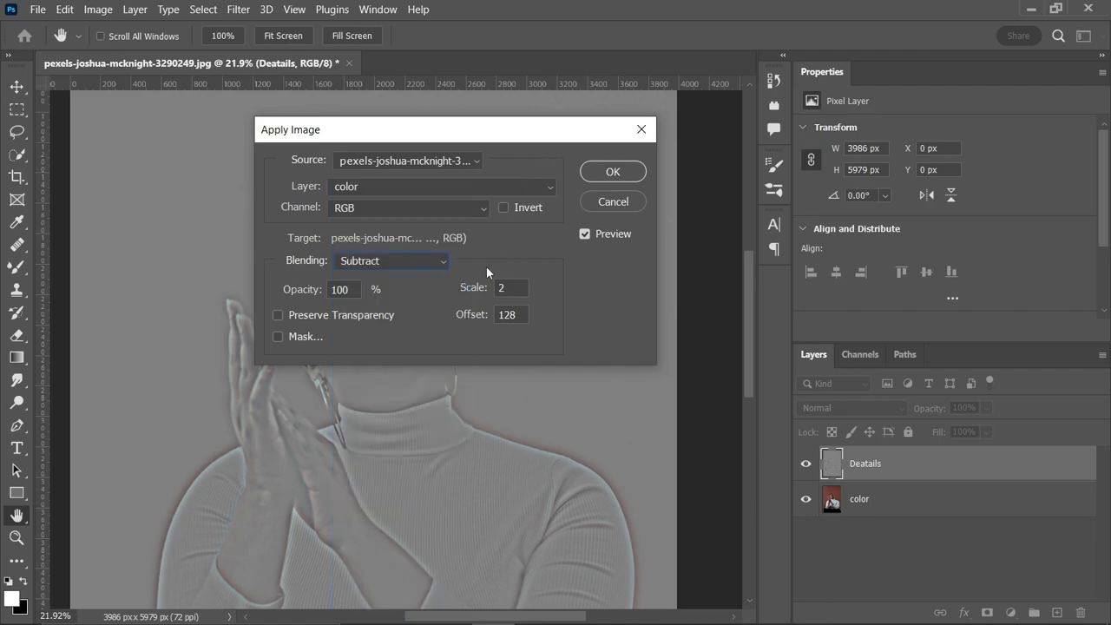
pyautogui.doubleClick(504, 290)
pyautogui.write('2')
pyautogui.click(612, 172)
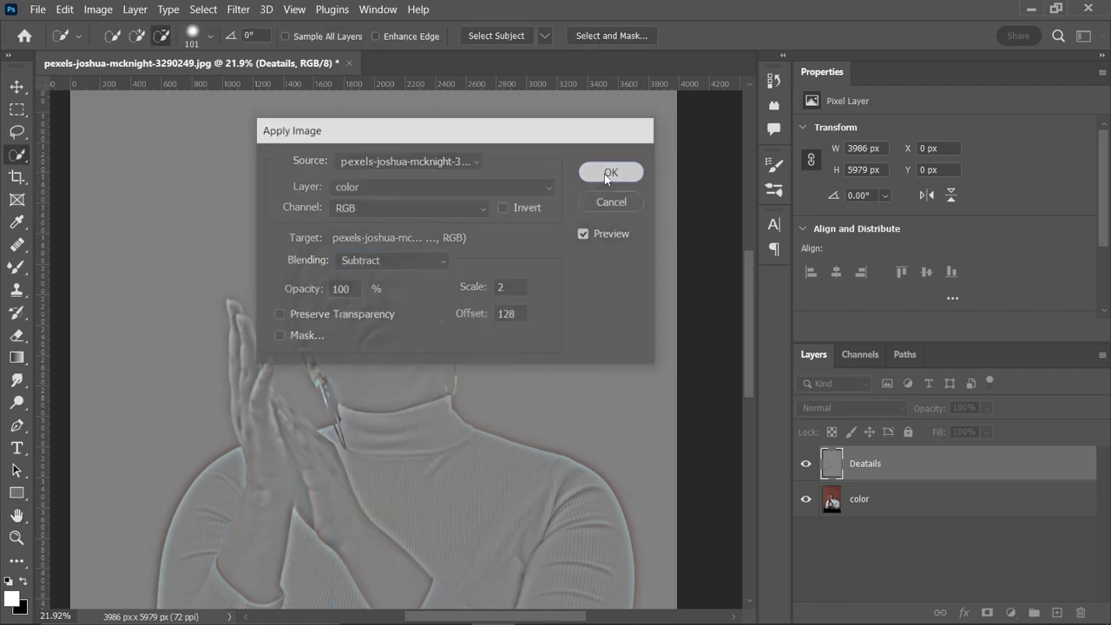
# Set the Deatails layer's blend mode to Linear Light
pyautogui.hotkey('ctrl', '-')
pyautogui.hotkey('ctrl', '-')
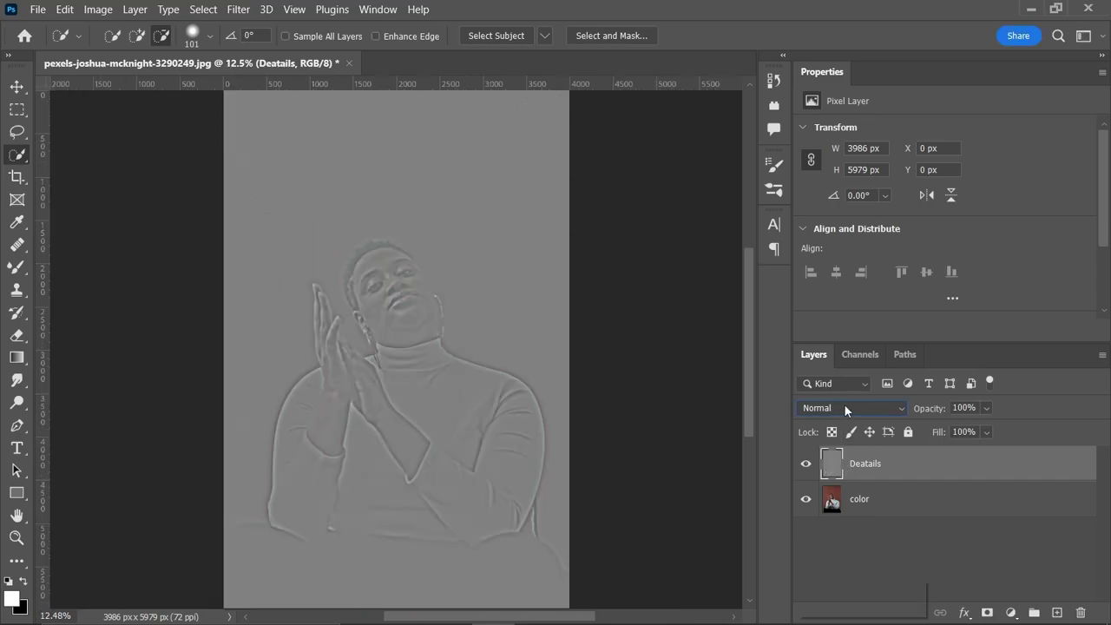
pyautogui.click(844, 406)
pyautogui.click(840, 452)
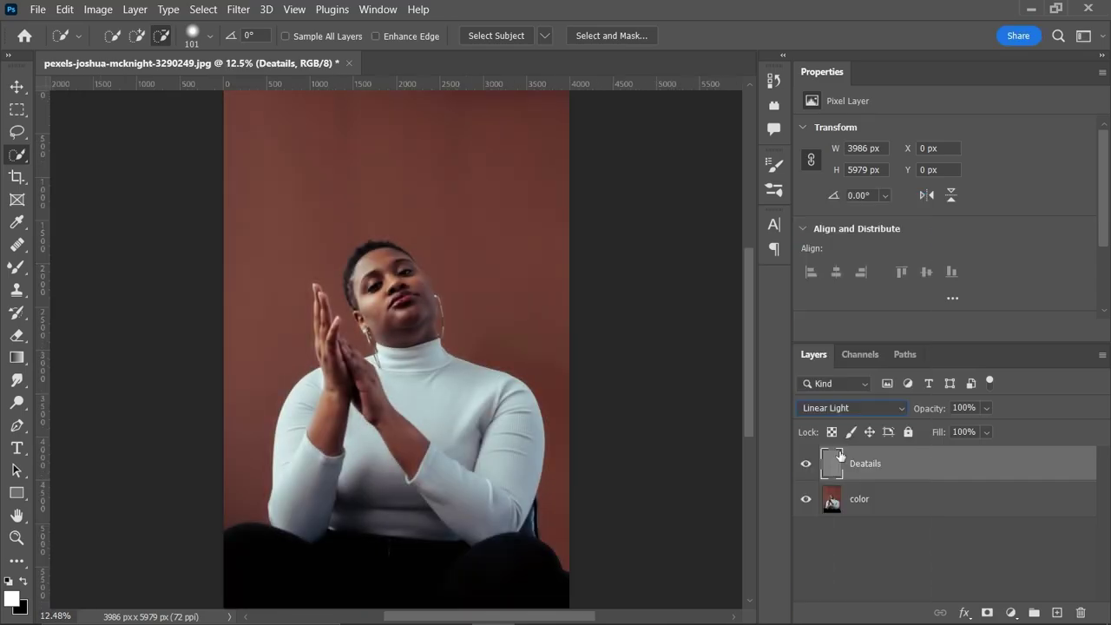
# Smooth the backdrop above and beside the woman's head on the color layer with the Mixer Brush, sized from 1028 up to 1387 px
pyautogui.click(844, 505)
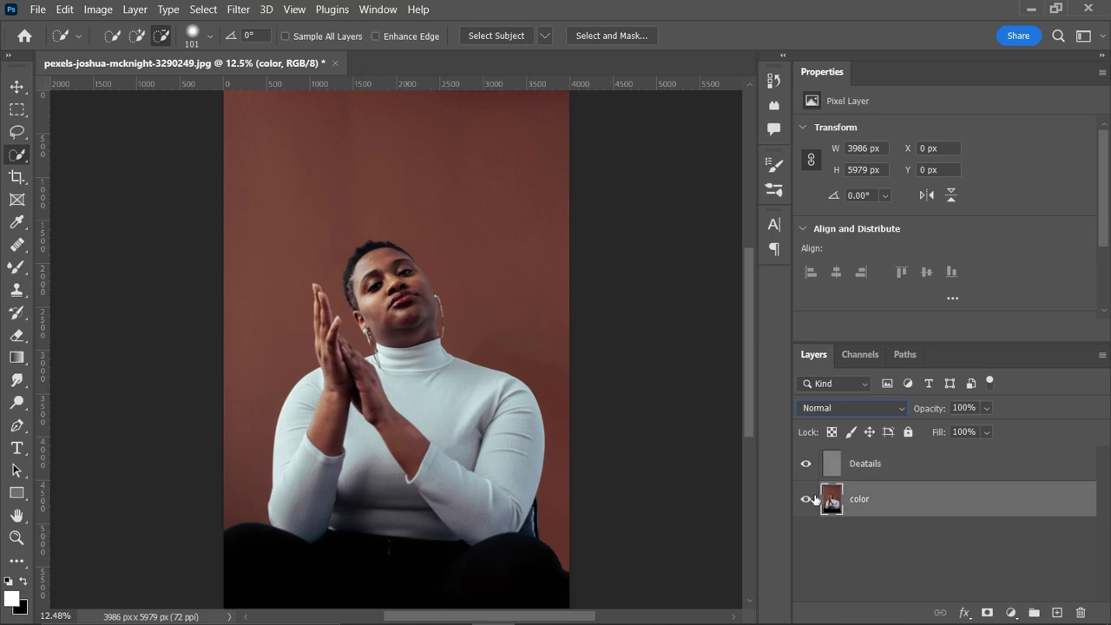
pyautogui.moveTo(24, 274); pyautogui.dragTo(71, 315)
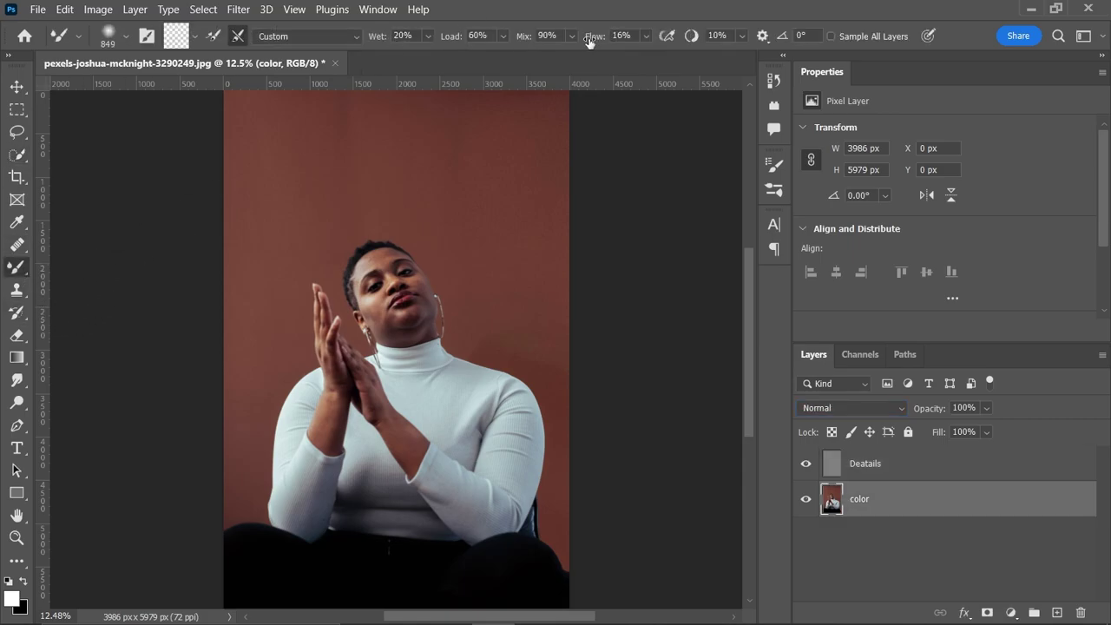
pyautogui.scroll(1, 391, 190)
pyautogui.keyDown('alt'); pyautogui.rightClick(385, 194); pyautogui.keyUp('alt')
pyautogui.moveTo(386, 195); pyautogui.dragTo(394, 194)
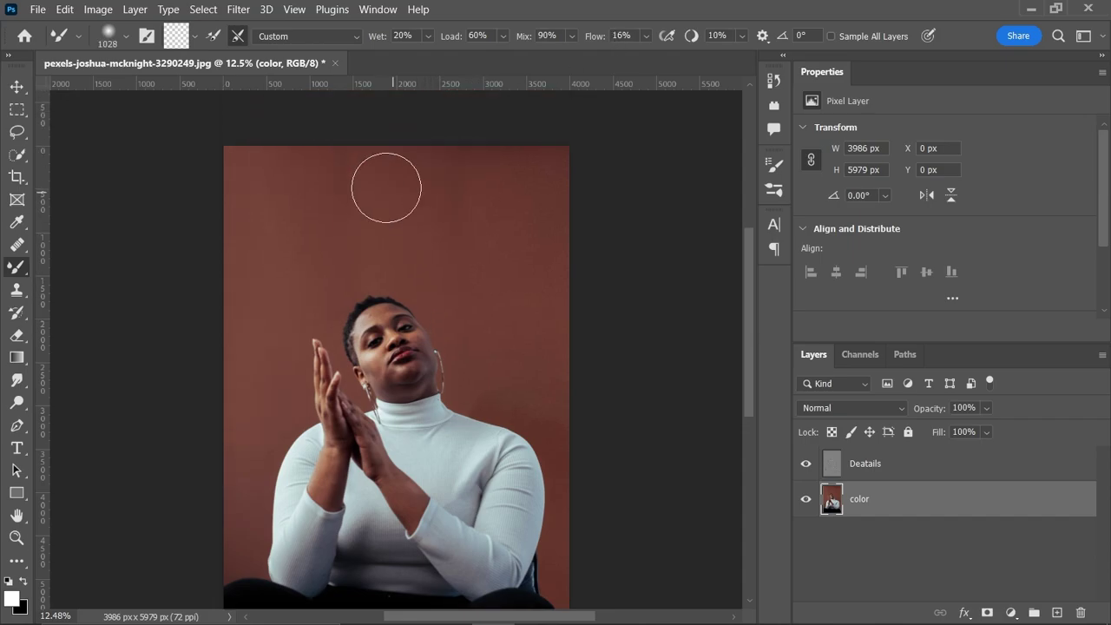
pyautogui.moveTo(330, 148)
pyautogui.mouseDown()
pyautogui.moveTo(357, 149)
pyautogui.moveTo(462, 221)
pyautogui.moveTo(309, 158)
pyautogui.moveTo(287, 177)
pyautogui.mouseUp()
pyautogui.keyDown('alt'); pyautogui.rightClick(224, 234); pyautogui.keyUp('alt')
pyautogui.moveTo(224, 234); pyautogui.dragTo(266, 284)
# Smooth the backdrop beside the woman's shoulder with a 397 px Mixer Brush, and resize the brush to 667 px for the area above her head
pyautogui.scroll(-2, 538, 328)
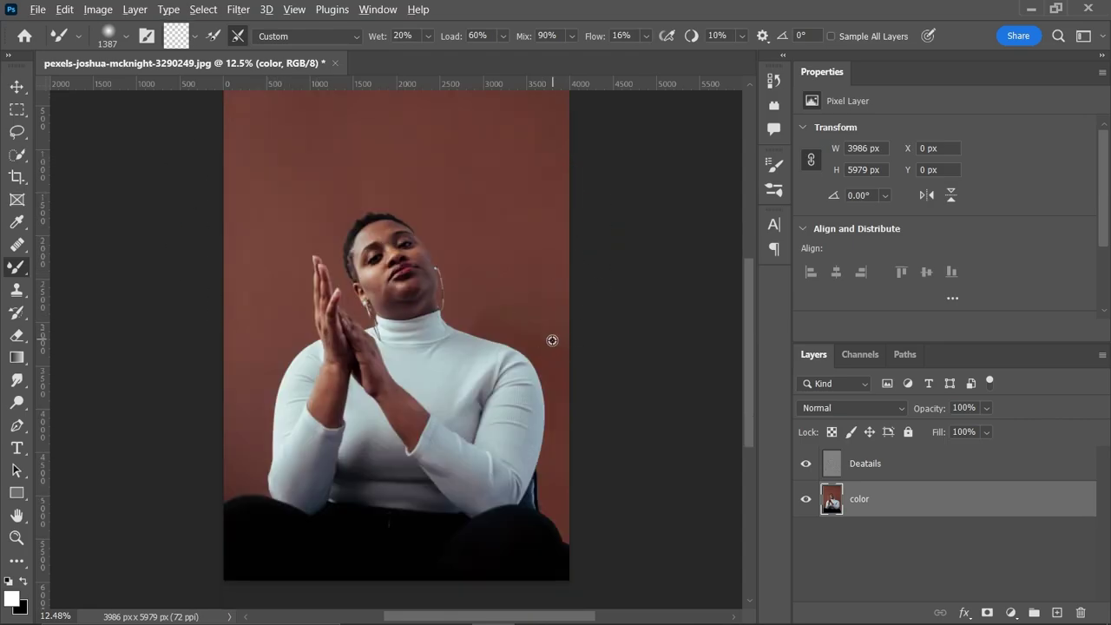
pyautogui.scroll(9, 551, 340)
pyautogui.keyDown('alt'); pyautogui.rightClick(549, 337); pyautogui.keyUp('alt')
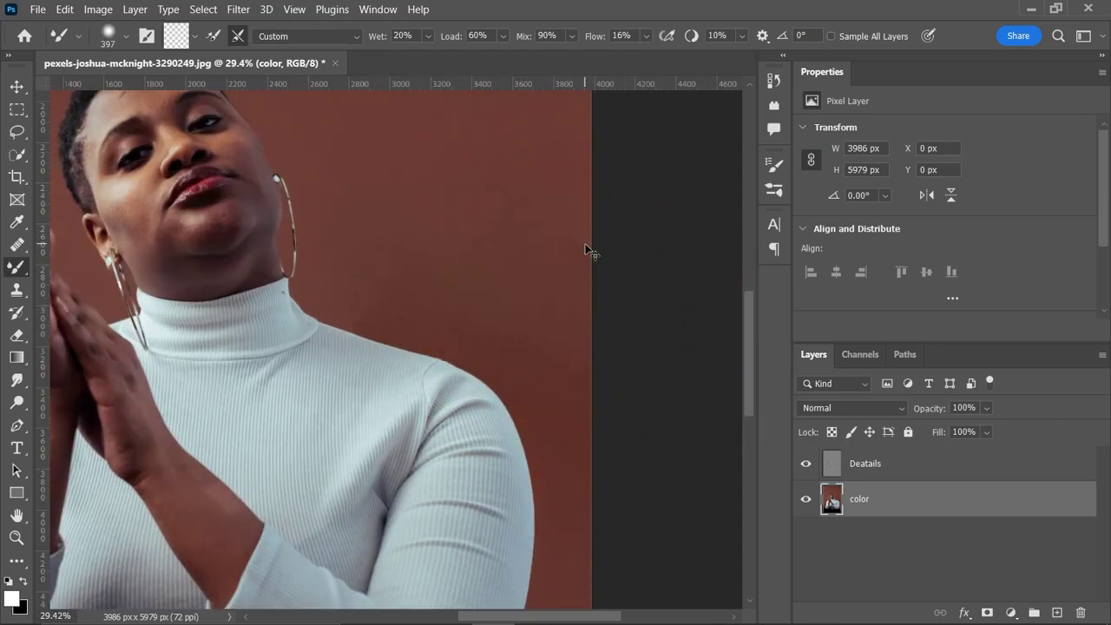
pyautogui.scroll(-3, 585, 244)
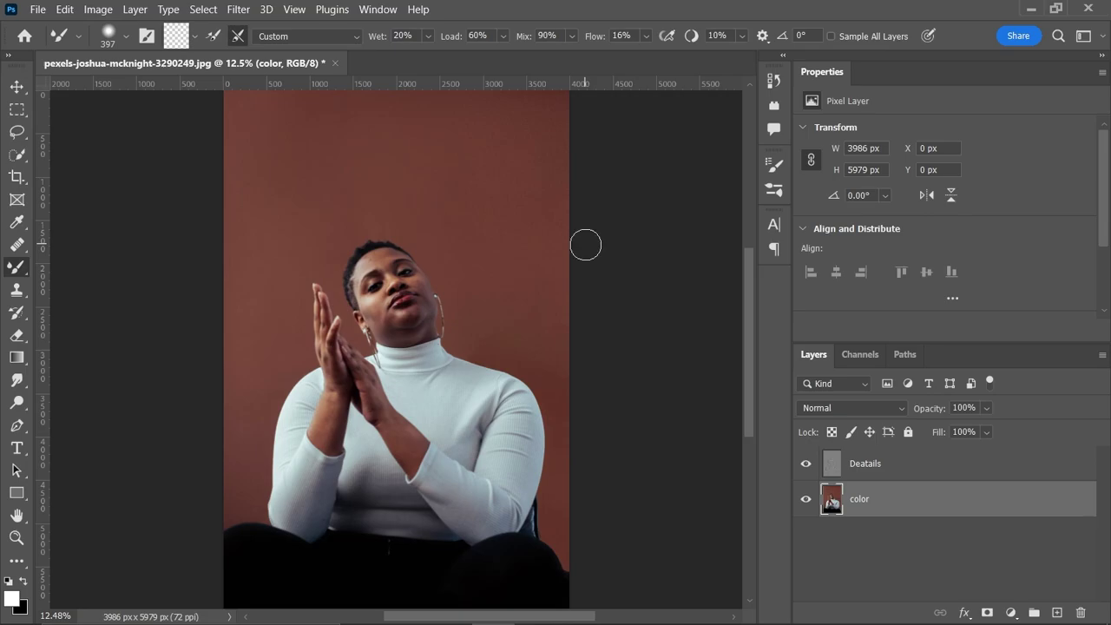
pyautogui.keyDown('alt'); pyautogui.rightClick(392, 211); pyautogui.keyUp('alt')
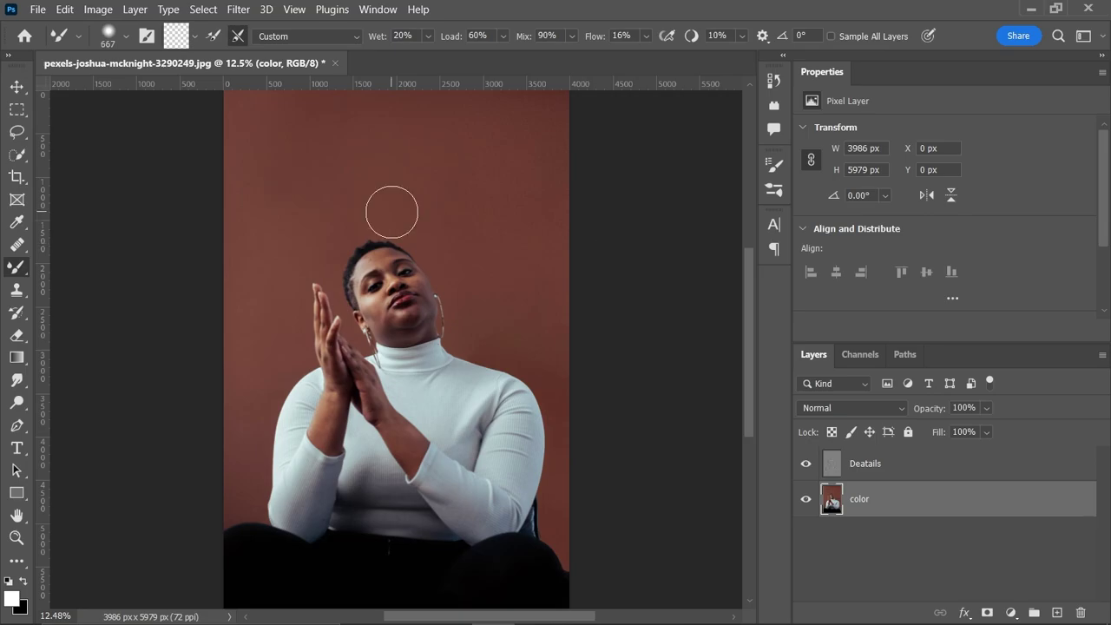